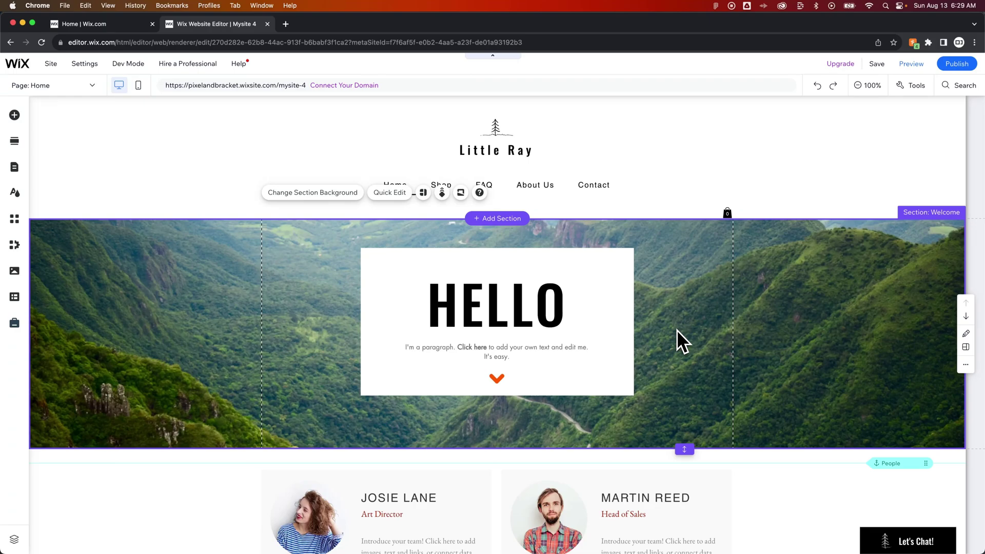
Select the hero paragraph under HELLO, then the HELLO heading
{"action": "scroll", "coordinate": [676, 331], "scroll_direction": "down", "scroll_amount": 3}
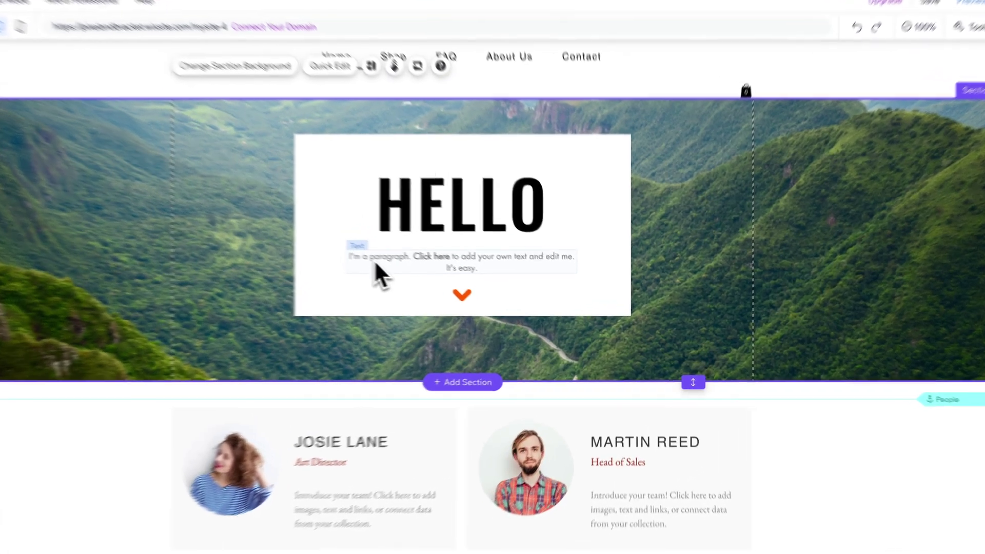
{"action": "left_click", "coordinate": [426, 275]}
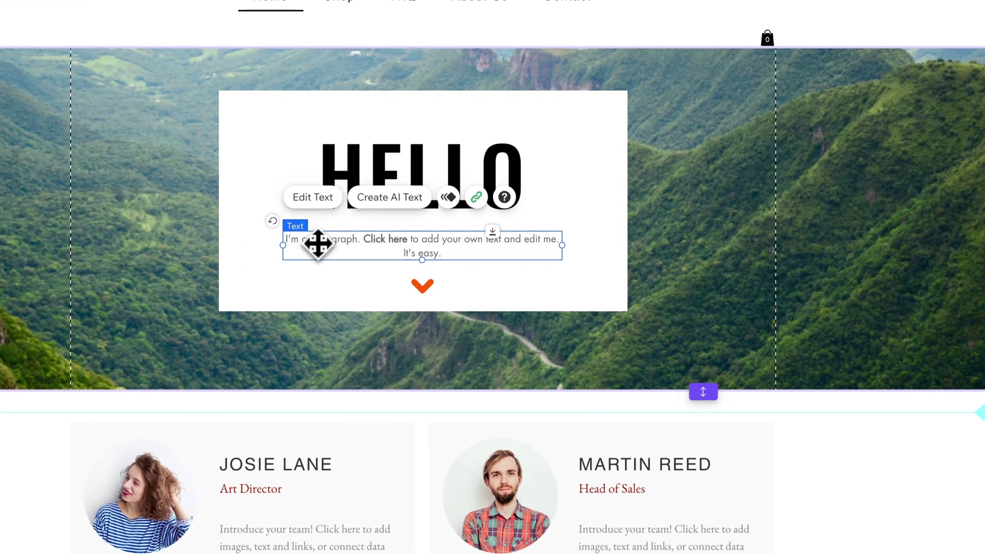
{"action": "left_click", "coordinate": [319, 203]}
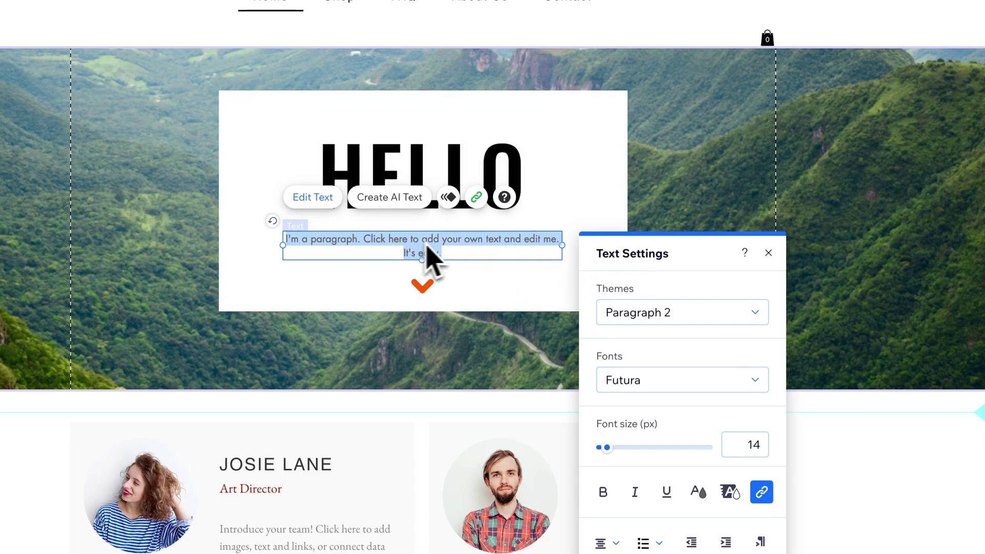
{"action": "left_click", "coordinate": [552, 217]}
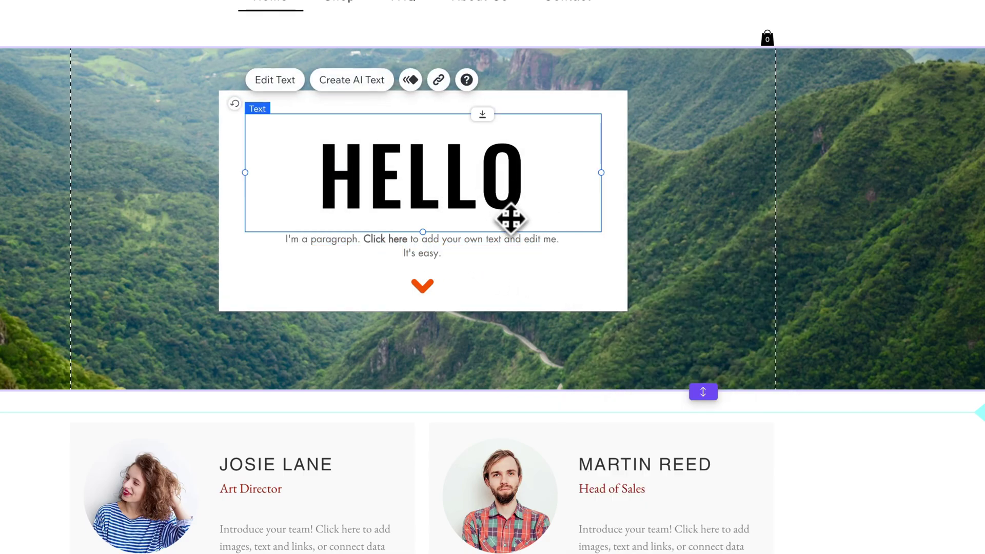
Edit the paragraph after 'It's easy.' and select the words 'add your own text'
{"action": "double_click", "coordinate": [454, 245]}
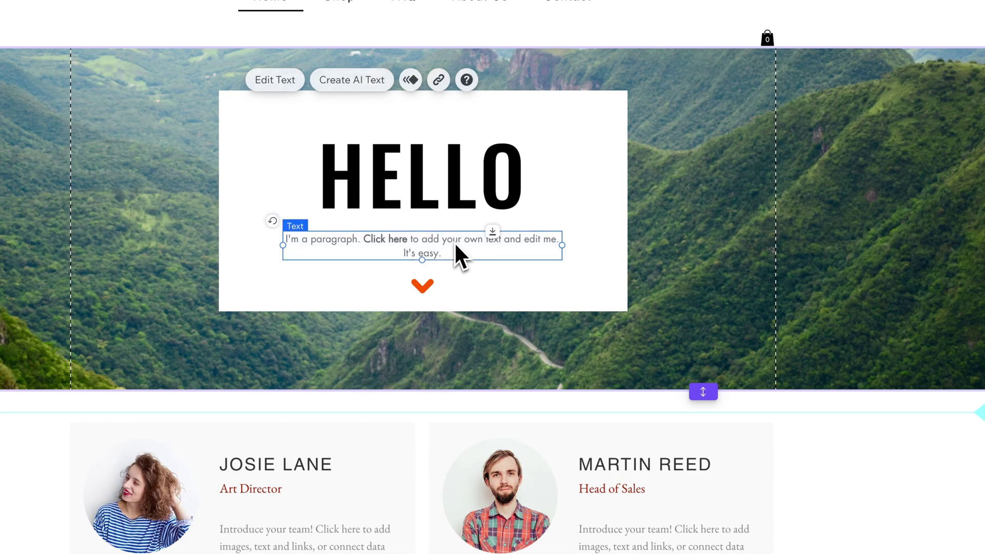
{"action": "left_click", "coordinate": [447, 238]}
{"action": "mouse_move", "coordinate": [447, 238]}
{"action": "left_mouse_down"}
{"action": "mouse_move", "coordinate": [505, 240]}
{"action": "mouse_move", "coordinate": [444, 246]}
{"action": "left_mouse_up"}
{"action": "left_click", "coordinate": [447, 253]}
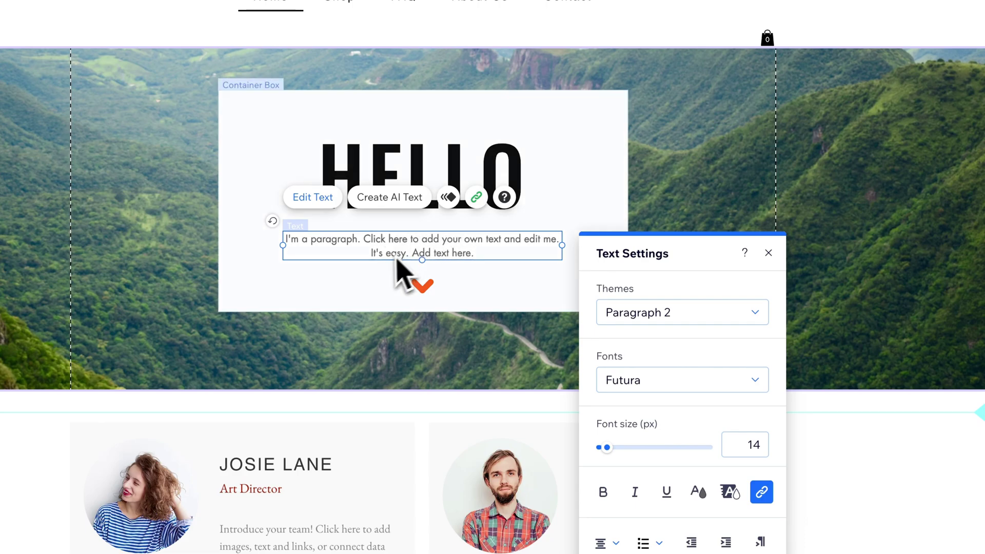
{"action": "left_click_drag", "start_coordinate": [422, 239], "coordinate": [512, 245]}
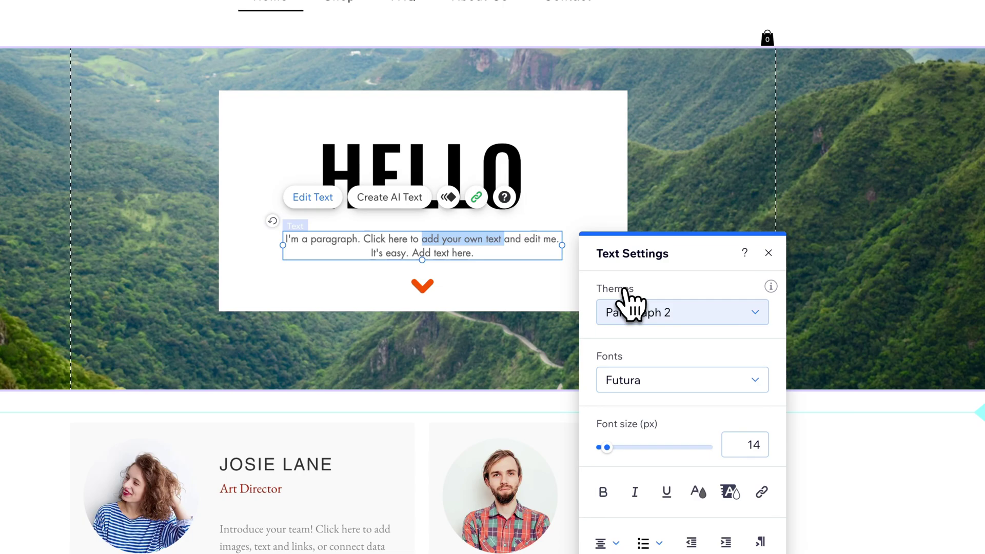
Switch the paragraph's text theme to Paragraph 1, then to Paragraph 3
{"action": "left_click", "coordinate": [755, 319]}
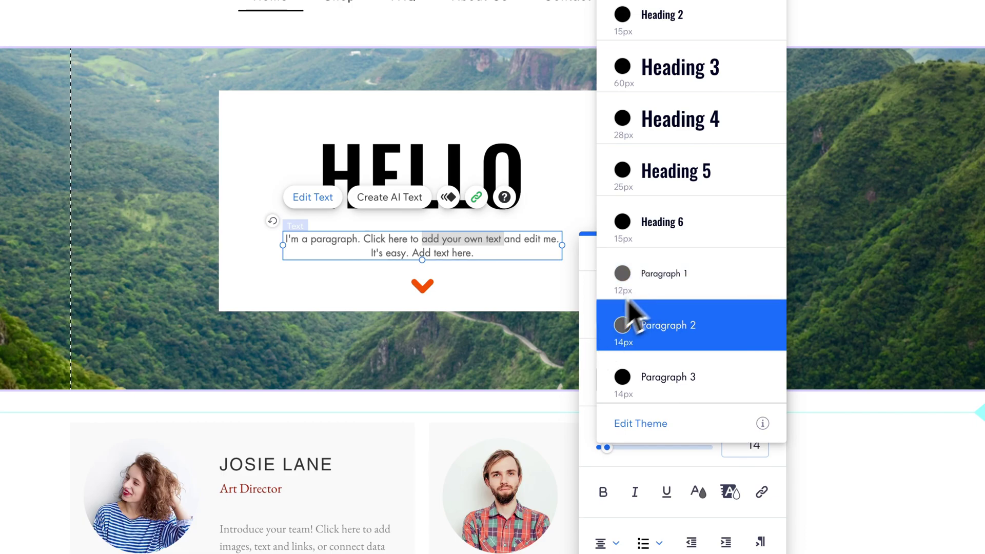
{"action": "left_click", "coordinate": [639, 277]}
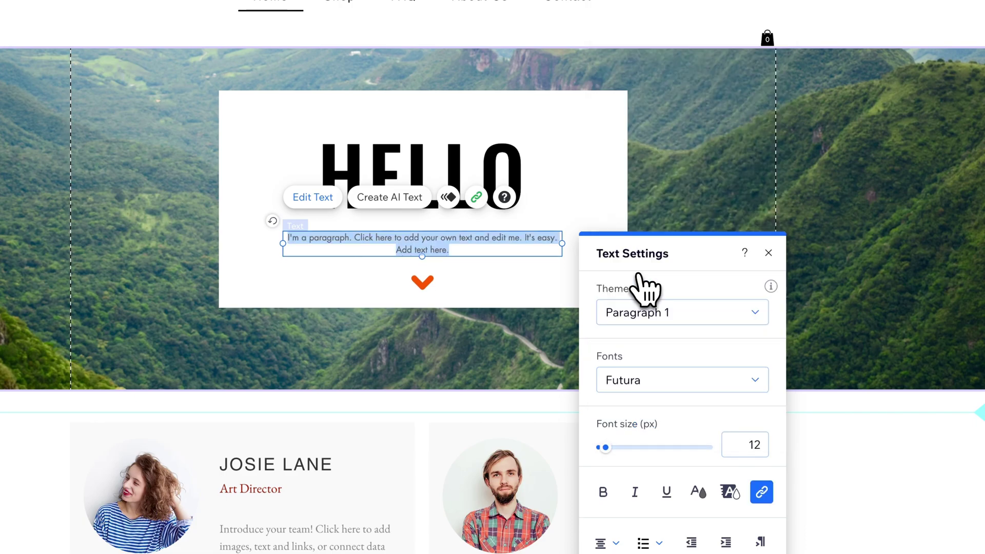
{"action": "left_click", "coordinate": [638, 319]}
{"action": "left_click", "coordinate": [662, 416]}
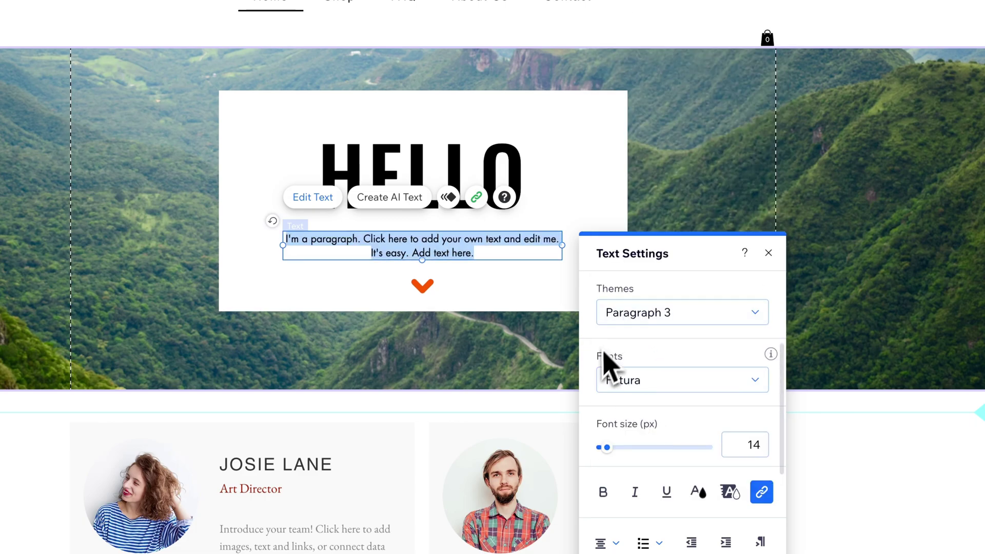
{"action": "scroll", "coordinate": [599, 378], "scroll_direction": "down", "scroll_amount": 2}
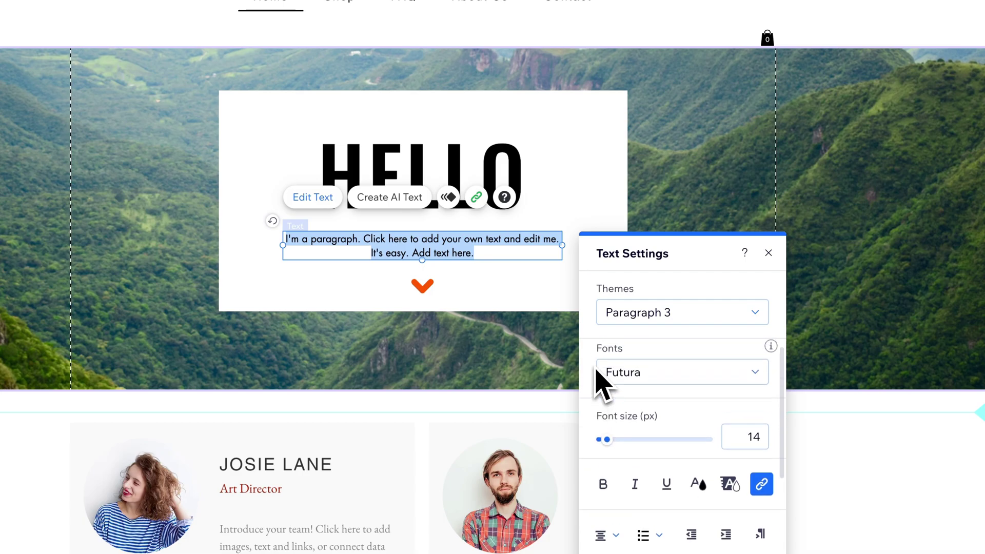
Set the paragraph to 22 px Heebo Medium
{"action": "left_click_drag", "start_coordinate": [607, 440], "coordinate": [607, 440]}
{"action": "left_click", "coordinate": [634, 376]}
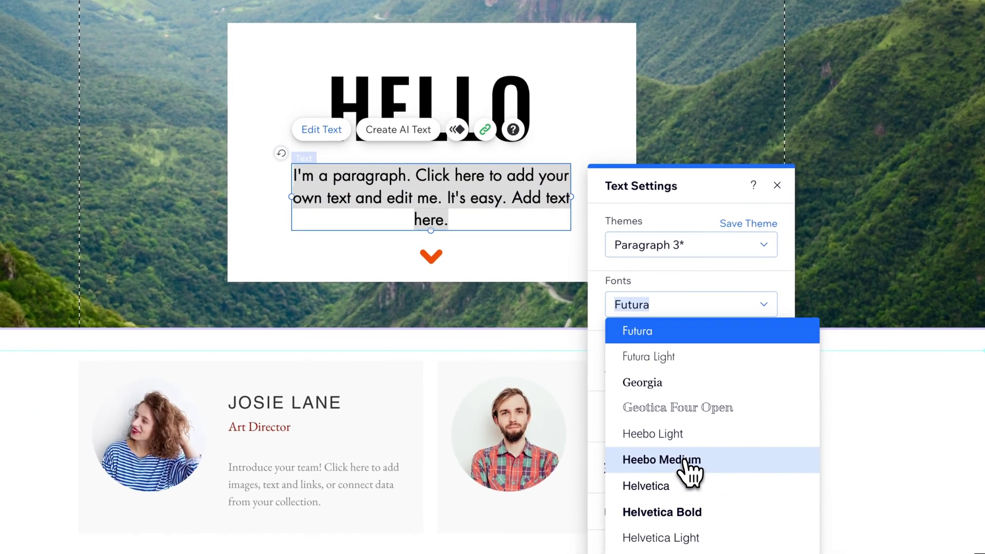
{"action": "left_click", "coordinate": [677, 529]}
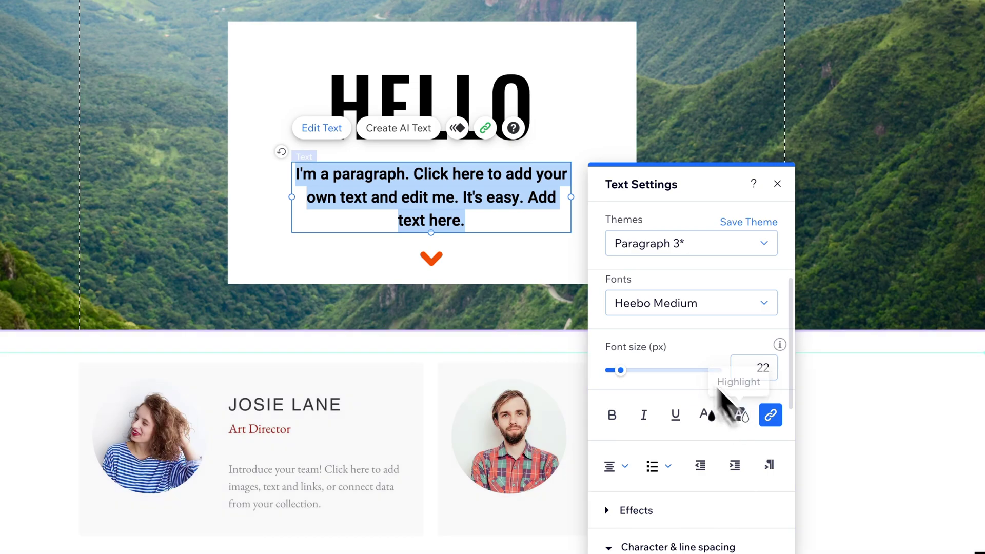
Give 'Click here to add your own text and edit me.' a beige #F2E4C1 highlight and italics
{"action": "left_click", "coordinate": [454, 191]}
{"action": "left_click_drag", "start_coordinate": [416, 174], "coordinate": [459, 198]}
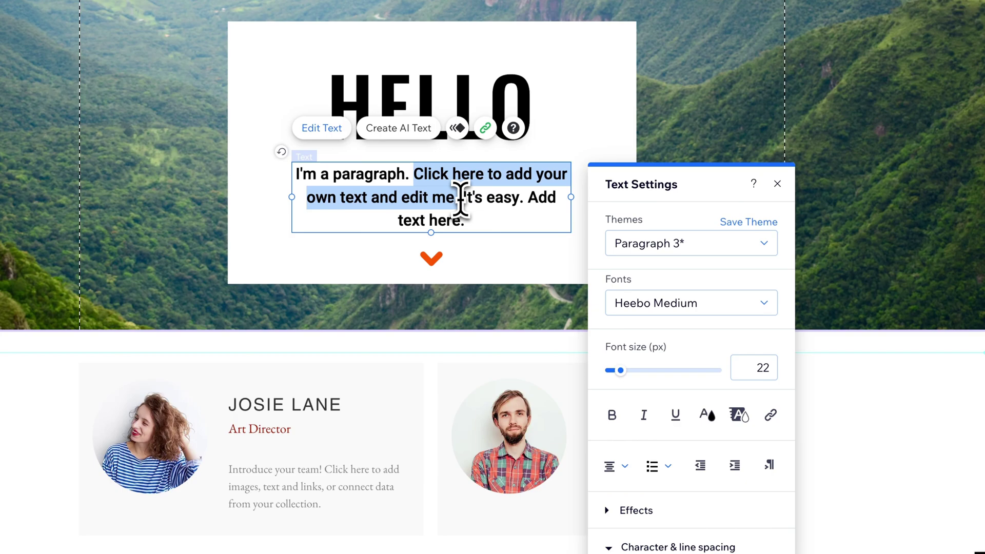
{"action": "left_click", "coordinate": [742, 417]}
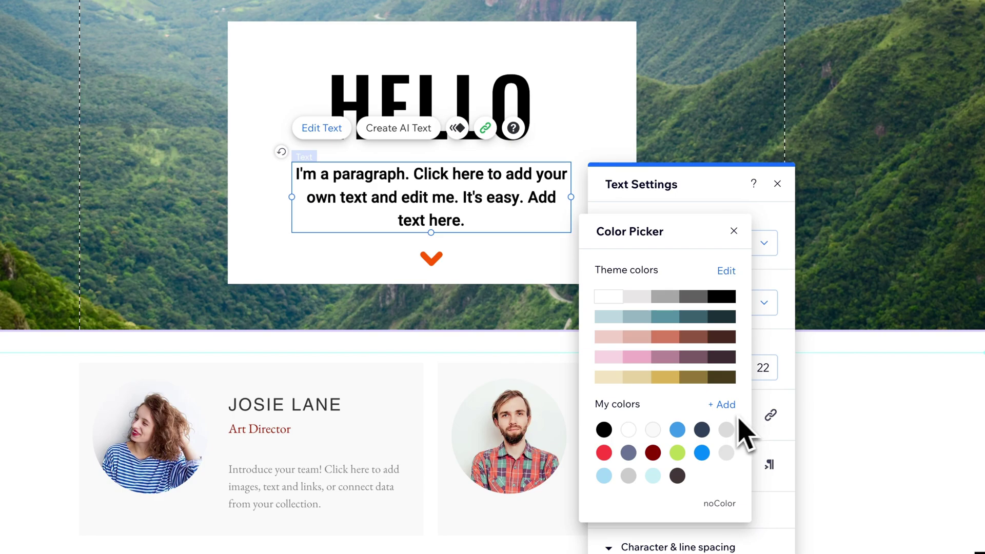
{"action": "left_click", "coordinate": [610, 376]}
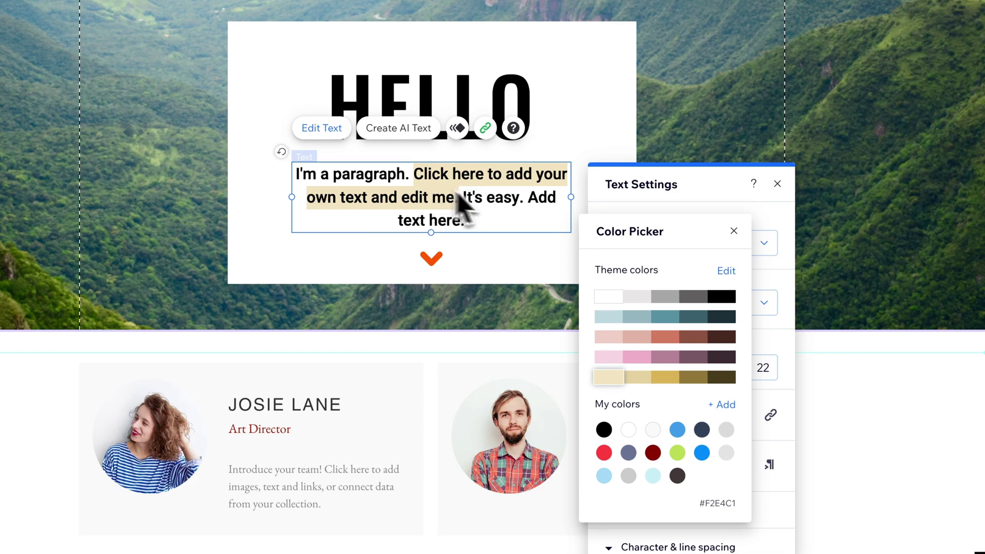
{"action": "left_click", "coordinate": [697, 192]}
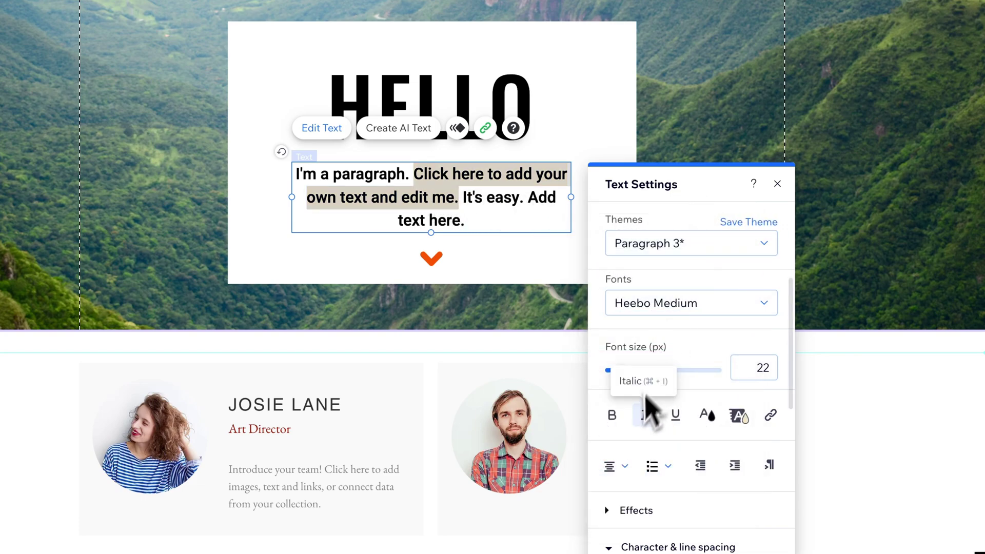
{"action": "left_click", "coordinate": [645, 417]}
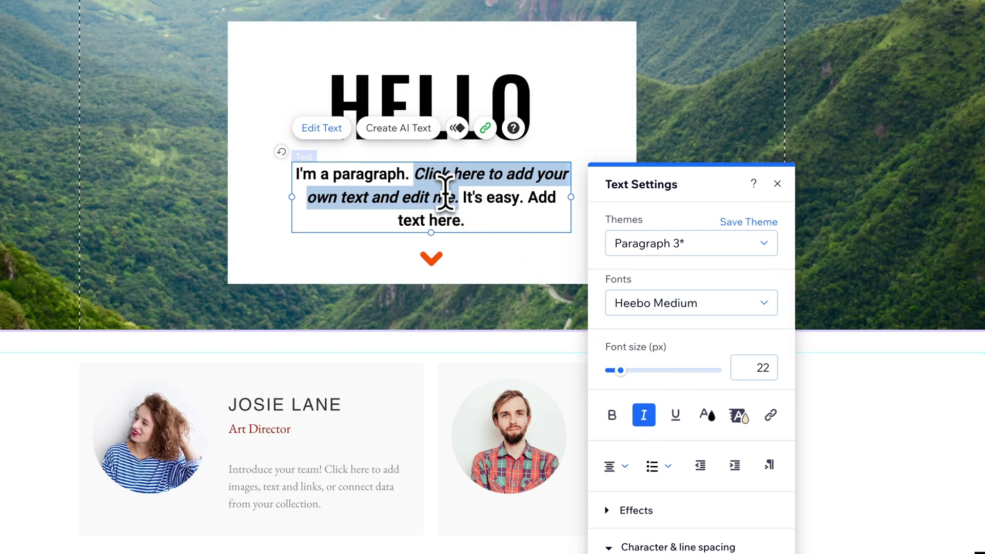
{"action": "left_click", "coordinate": [488, 209]}
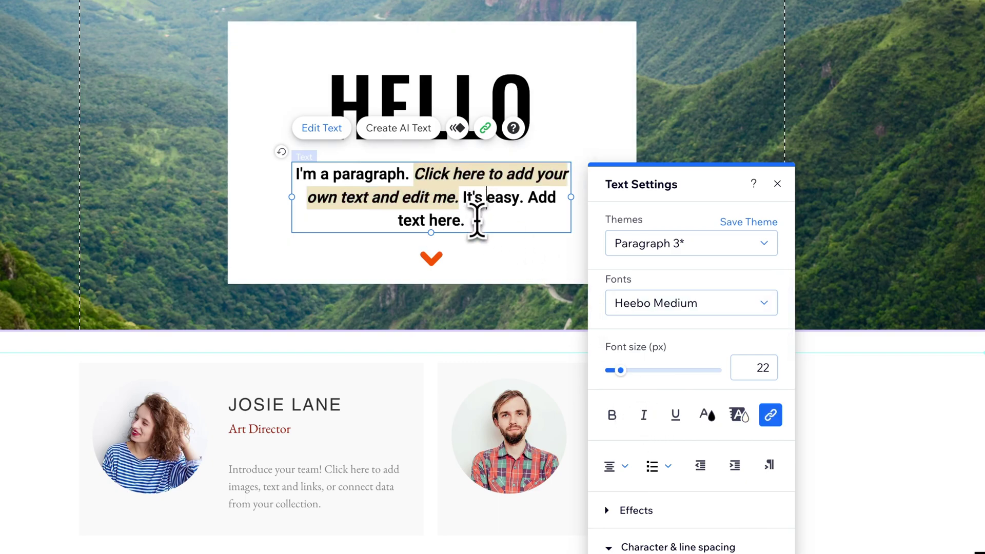
{"action": "left_click_drag", "start_coordinate": [412, 174], "coordinate": [537, 199]}
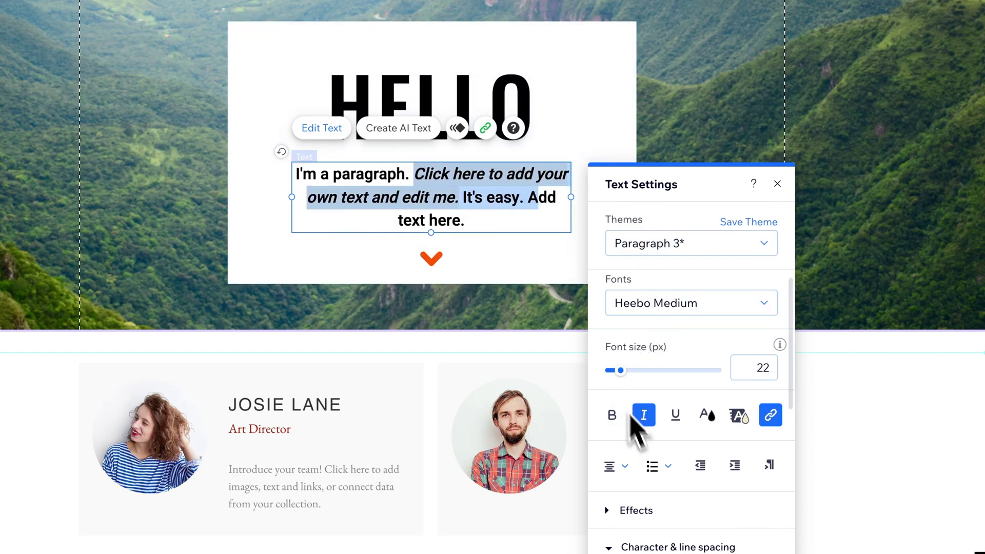
{"action": "left_click", "coordinate": [485, 208]}
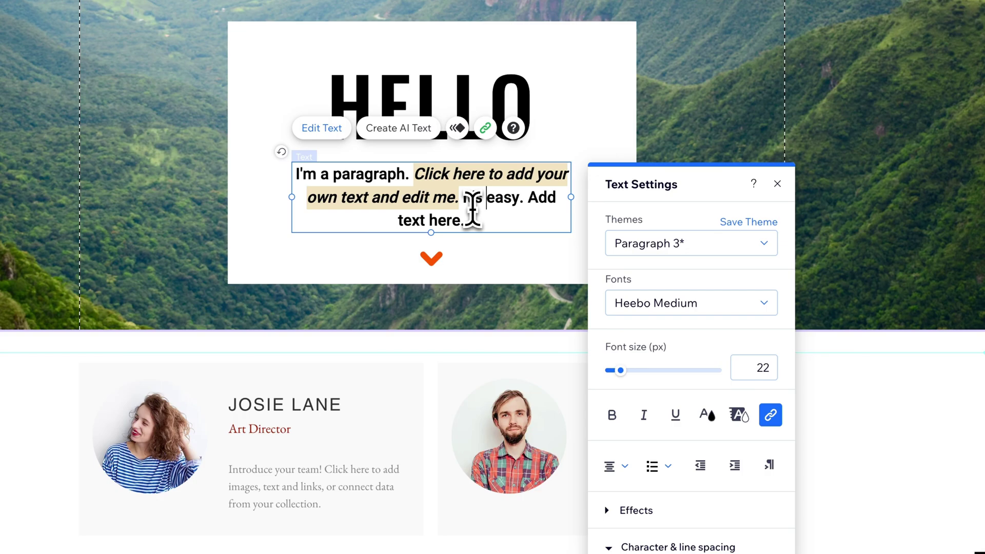
{"action": "left_click_drag", "start_coordinate": [462, 220], "coordinate": [282, 176]}
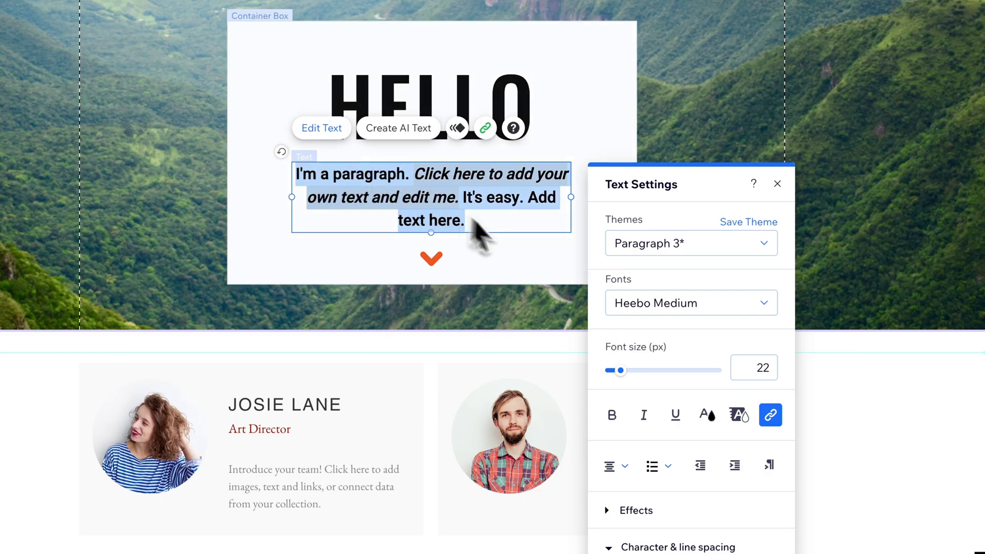
{"action": "left_click_drag", "start_coordinate": [618, 370], "coordinate": [622, 371]}
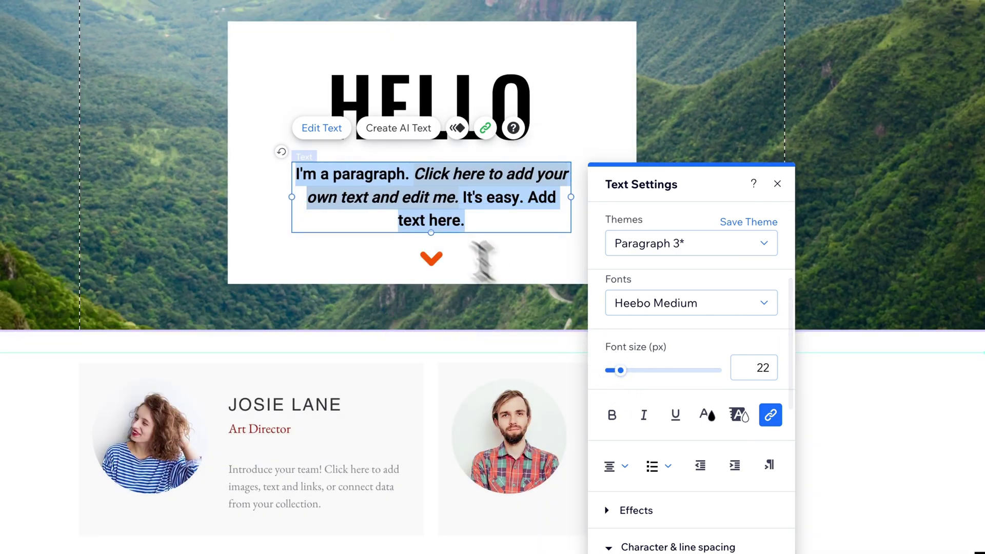
{"action": "left_click", "coordinate": [428, 179]}
{"action": "left_click_drag", "start_coordinate": [415, 174], "coordinate": [457, 203]}
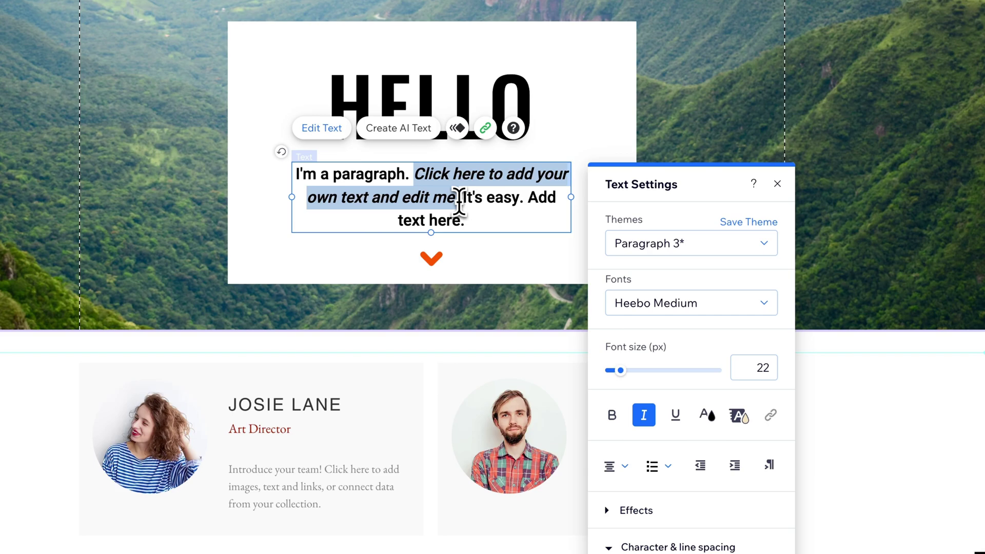
{"action": "left_click", "coordinate": [481, 200]}
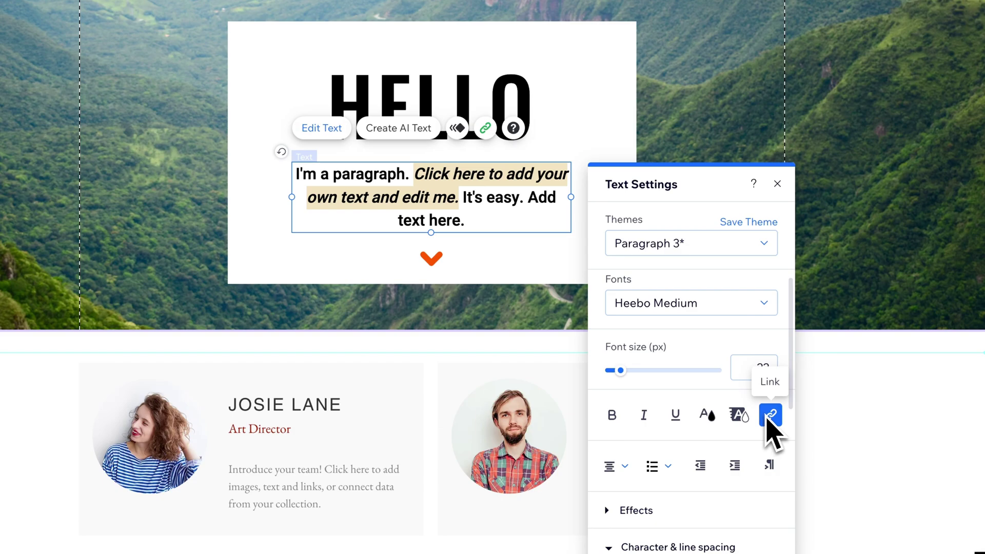
{"action": "scroll", "coordinate": [631, 456], "scroll_direction": "down", "scroll_amount": 1}
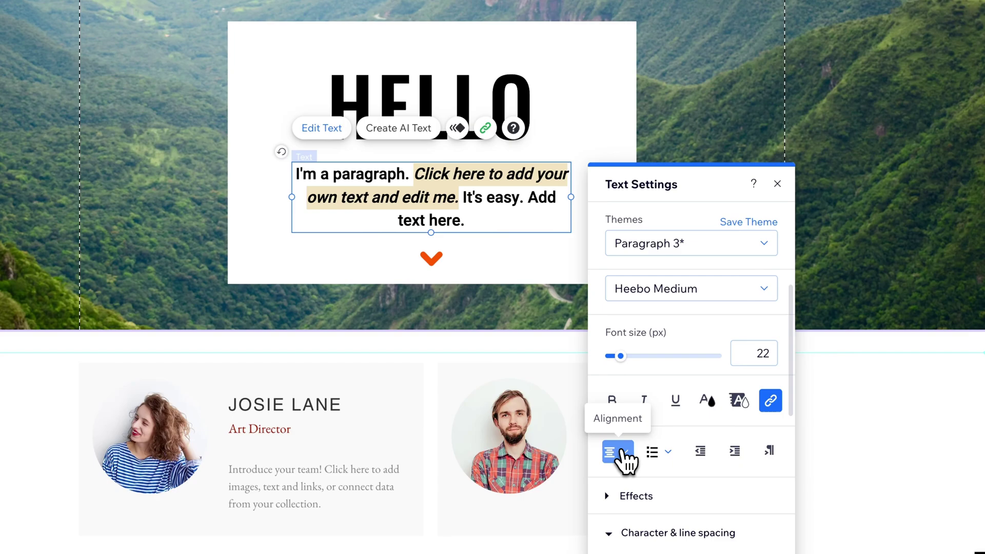
{"action": "left_click", "coordinate": [622, 448]}
{"action": "left_click", "coordinate": [629, 429]}
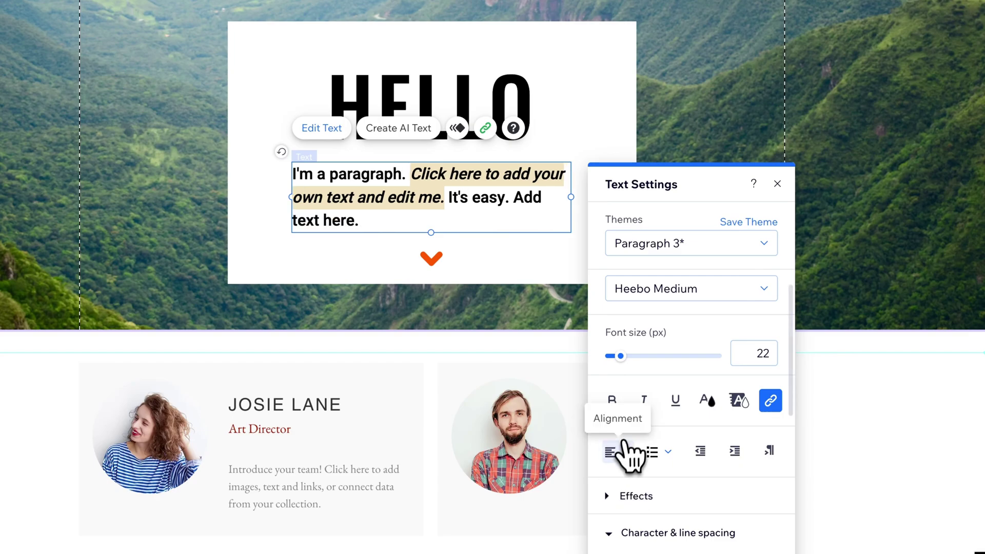
{"action": "left_click", "coordinate": [632, 448]}
{"action": "left_click", "coordinate": [630, 494]}
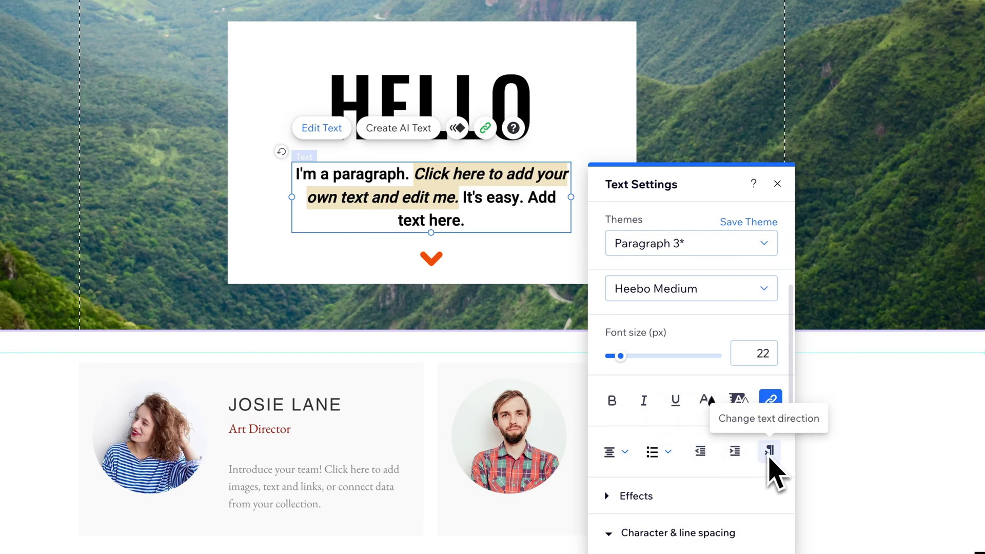
Preview text effect presets B and D on the paragraph, then set the effect to None
{"action": "left_click", "coordinate": [615, 496]}
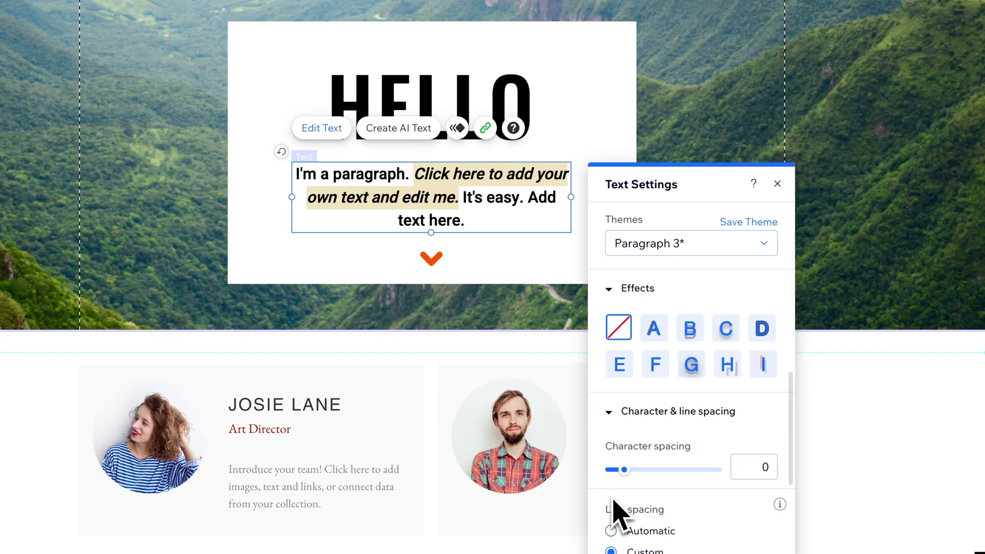
{"action": "left_click", "coordinate": [613, 412]}
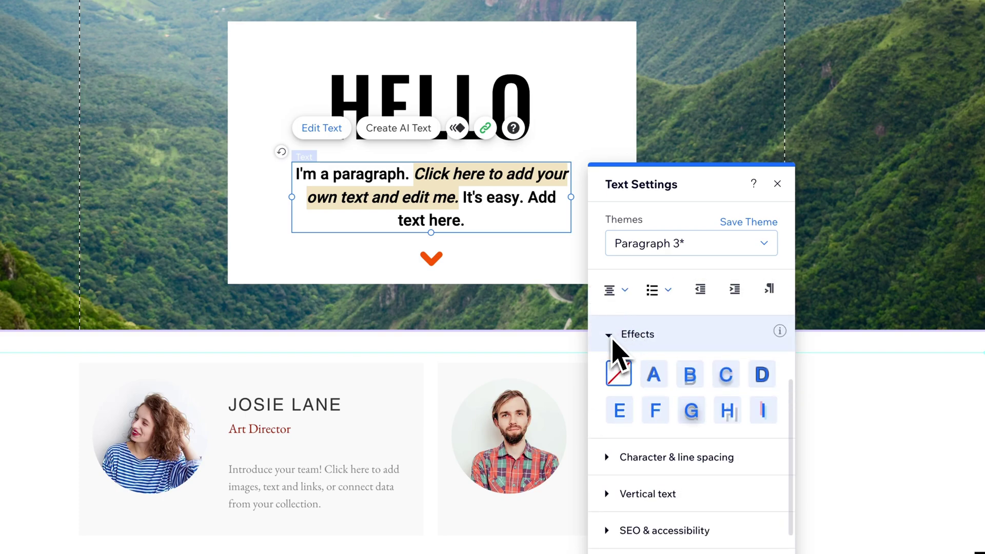
{"action": "left_click", "coordinate": [691, 377]}
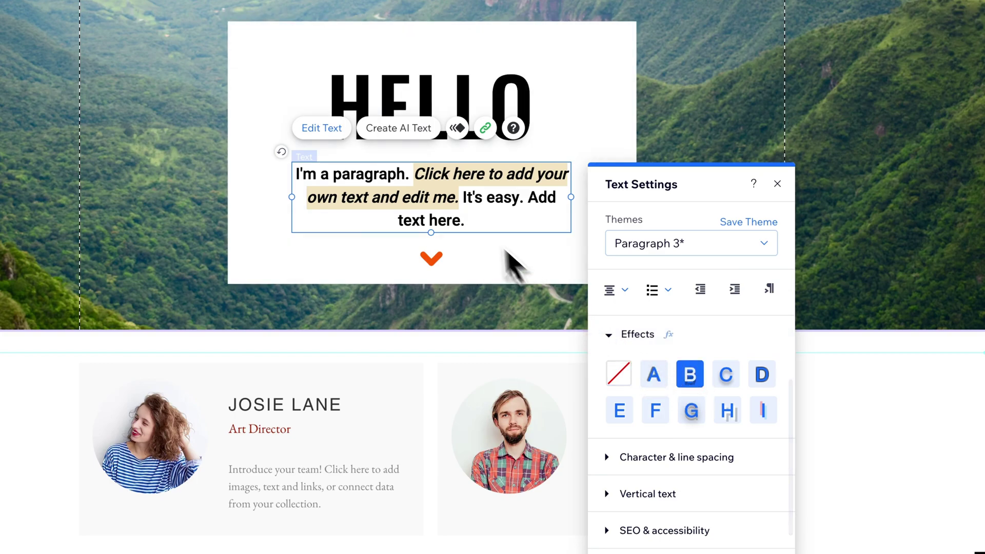
{"action": "left_click", "coordinate": [617, 368]}
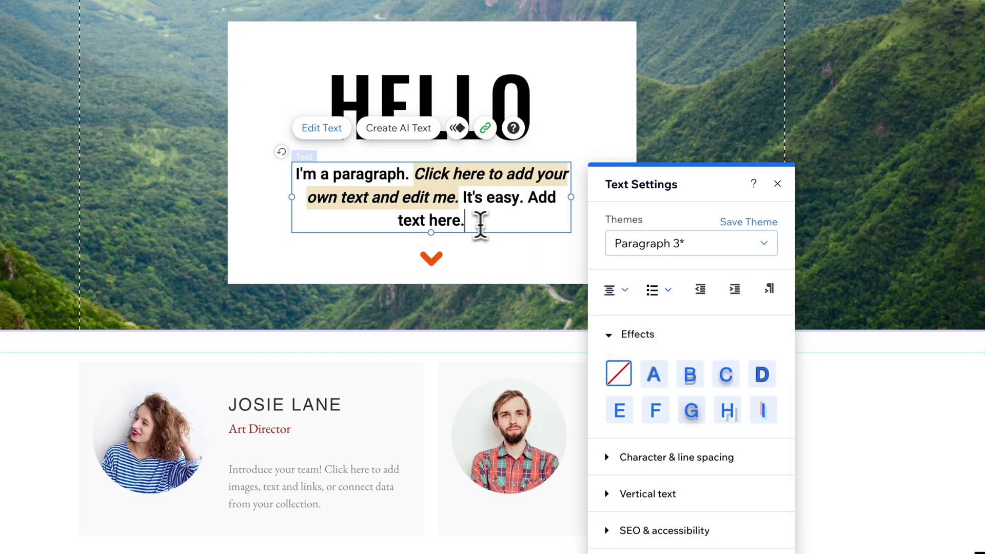
{"action": "left_click_drag", "start_coordinate": [479, 220], "coordinate": [290, 175]}
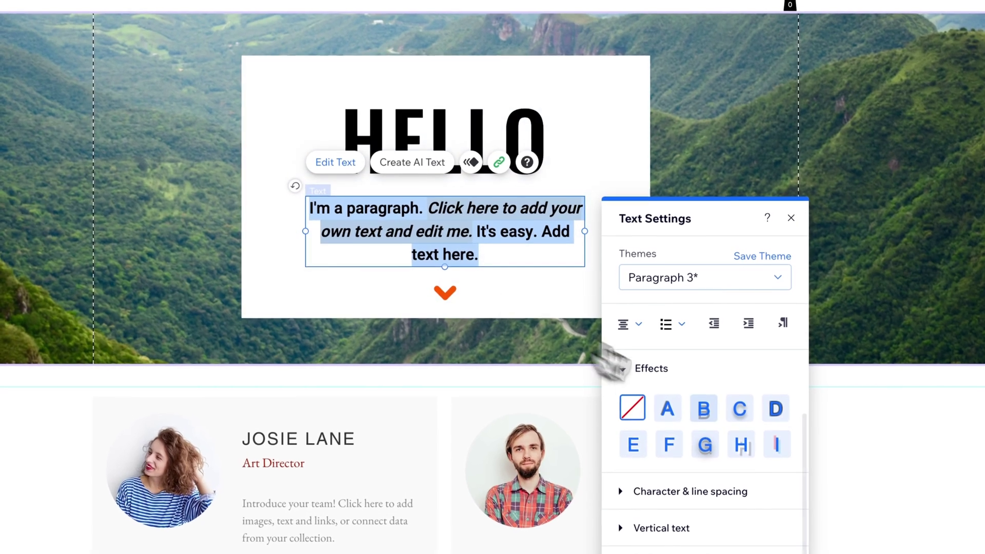
{"action": "left_click", "coordinate": [705, 410]}
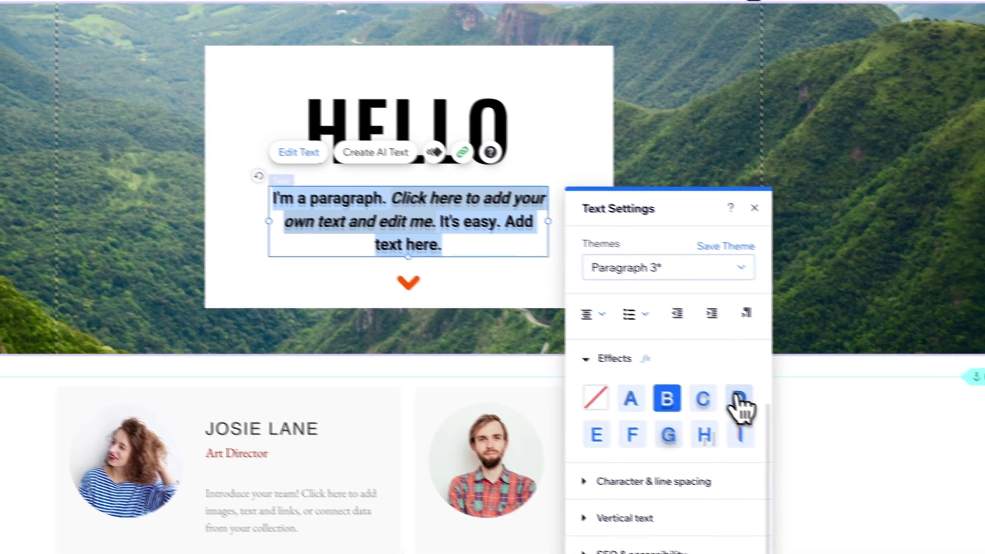
{"action": "left_click", "coordinate": [777, 410]}
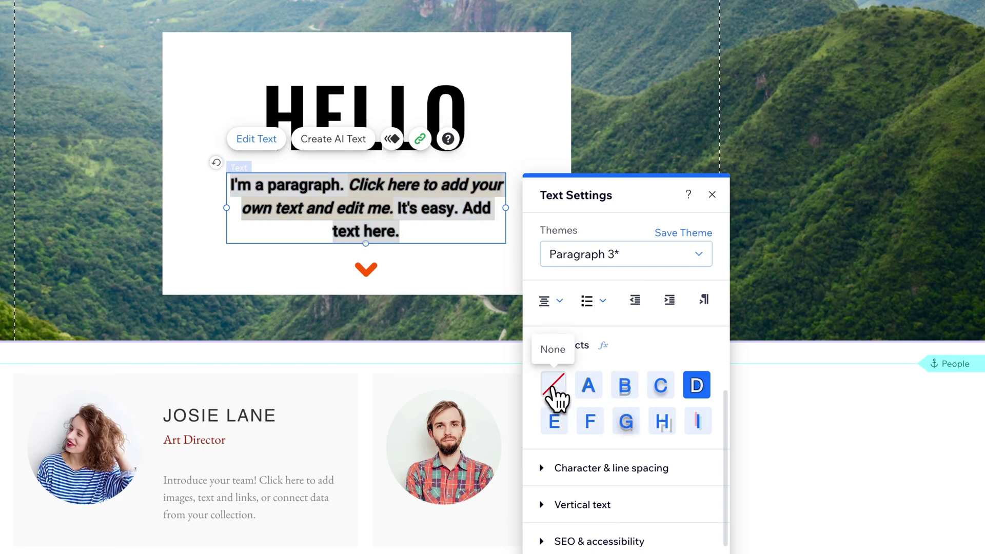
{"action": "left_click", "coordinate": [553, 390]}
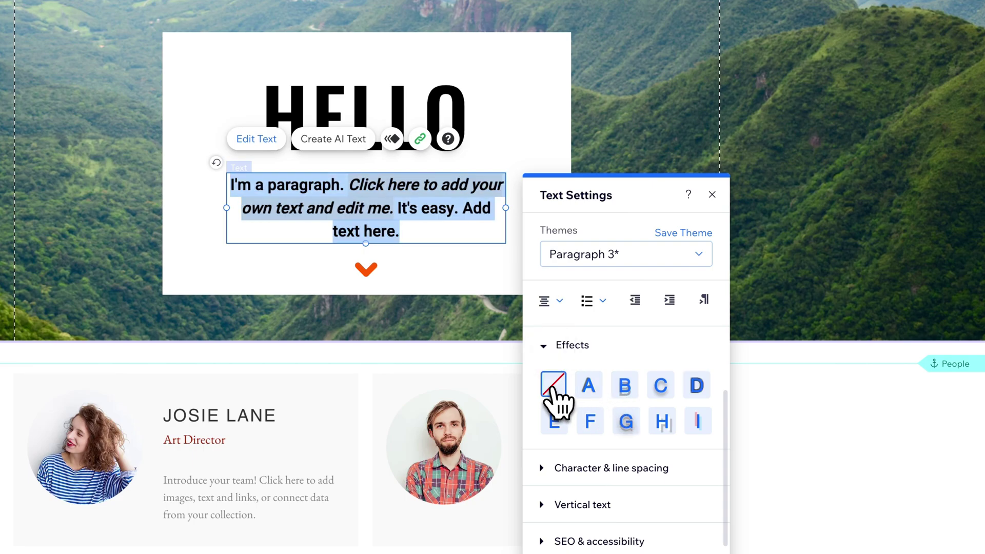
{"action": "left_click", "coordinate": [548, 351]}
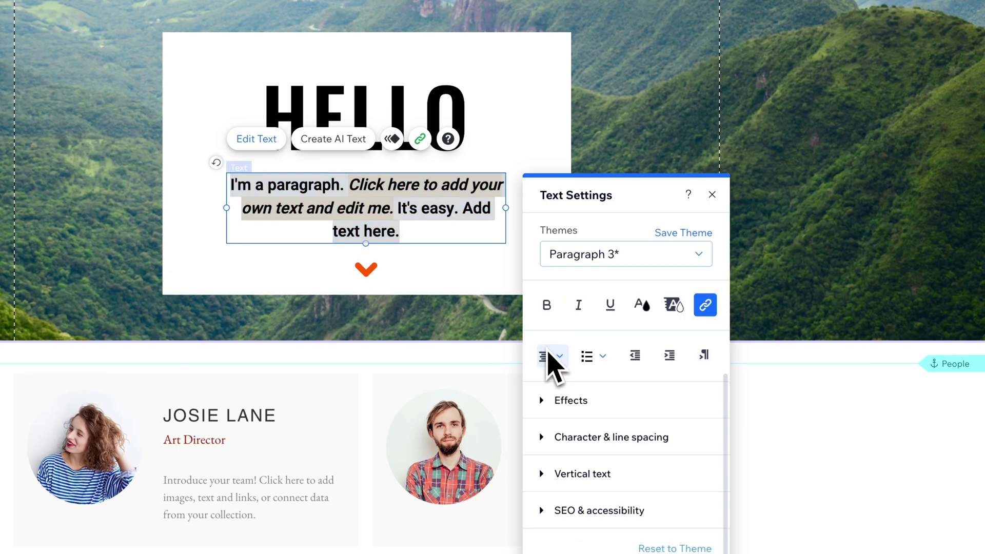
Set character spacing to 0 and line spacing to Automatic after trying custom 1.5
{"action": "left_click", "coordinate": [544, 439]}
{"action": "left_click_drag", "start_coordinate": [559, 357], "coordinate": [566, 357]}
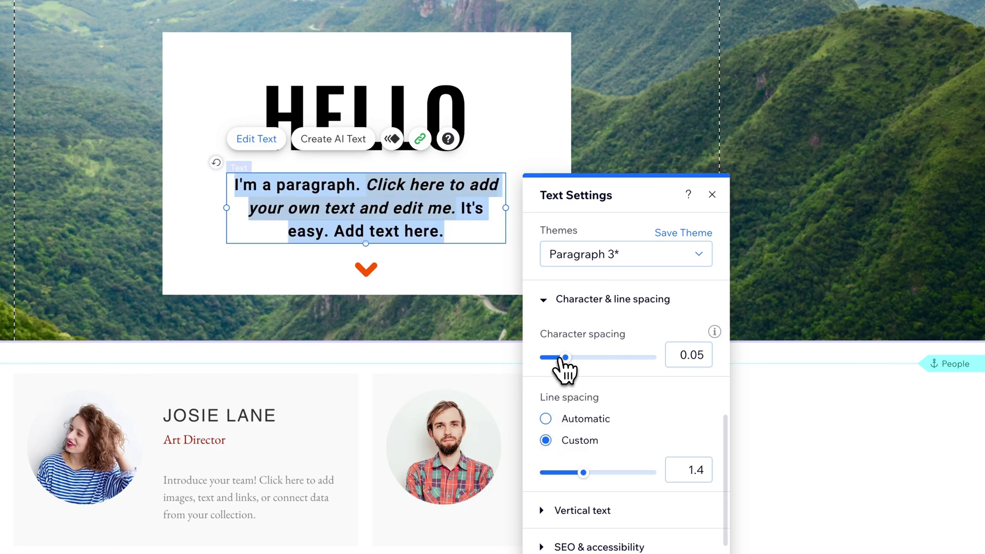
{"action": "left_click_drag", "start_coordinate": [587, 360], "coordinate": [557, 360]}
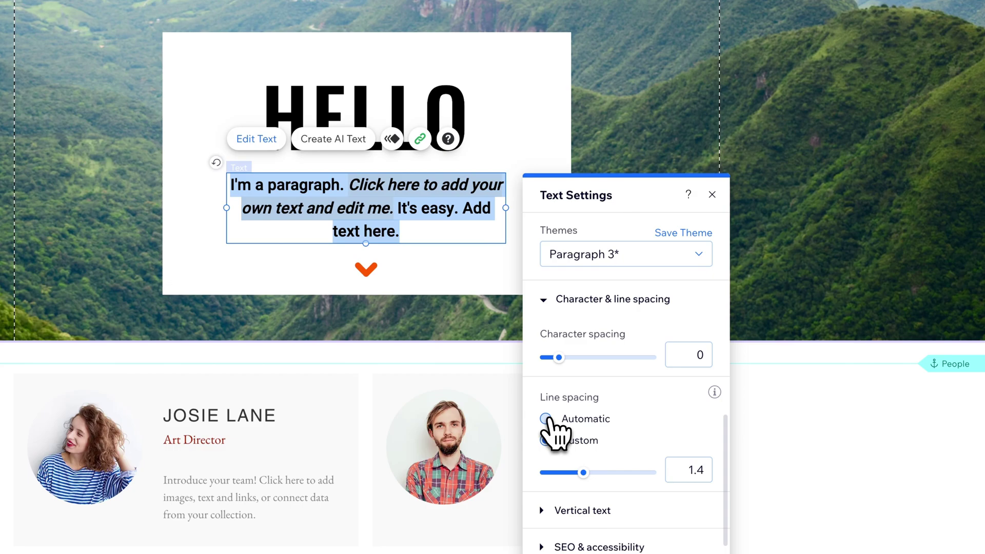
{"action": "left_click", "coordinate": [546, 419]}
{"action": "left_click", "coordinate": [547, 440]}
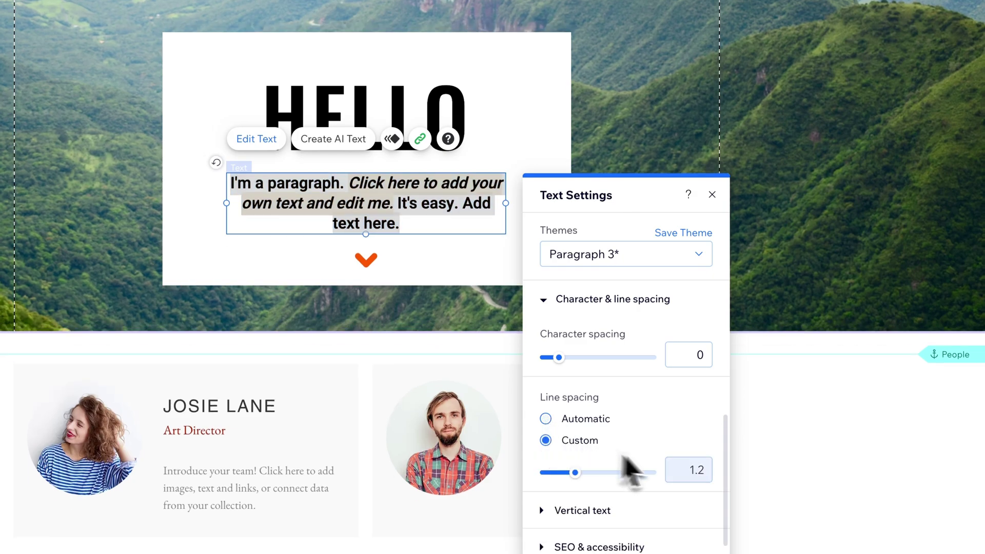
{"action": "mouse_move", "coordinate": [576, 472]}
{"action": "left_mouse_down"}
{"action": "mouse_move", "coordinate": [610, 473]}
{"action": "mouse_move", "coordinate": [562, 473]}
{"action": "left_mouse_up"}
{"action": "left_click", "coordinate": [547, 421]}
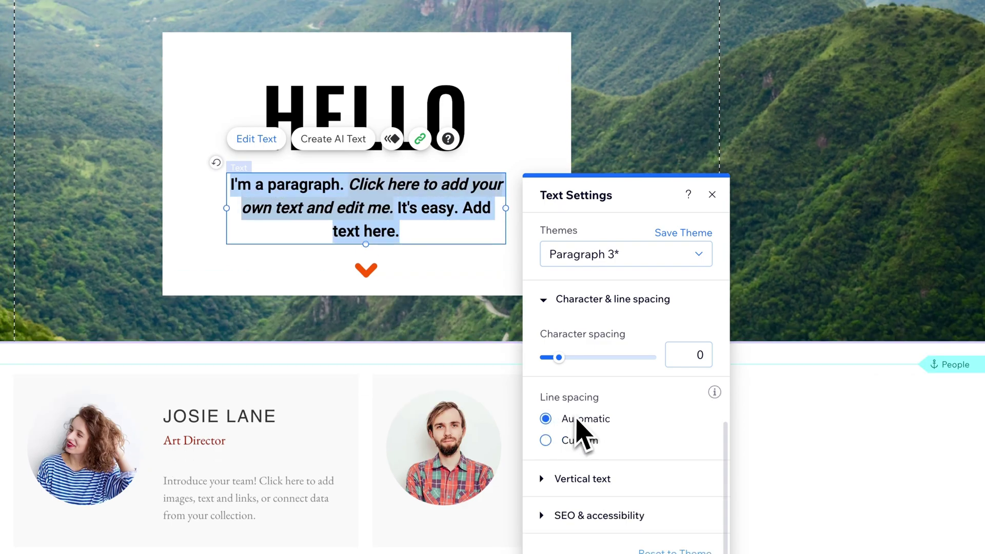
Toggle vertical text on and off, then expand SEO & accessibility showing the h1 tag
{"action": "left_click", "coordinate": [544, 481]}
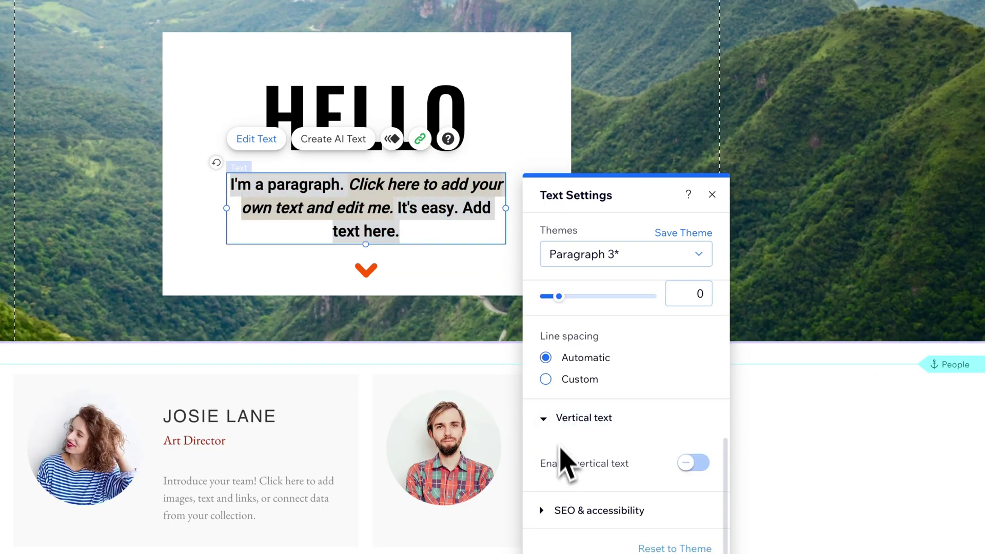
{"action": "left_click", "coordinate": [692, 463]}
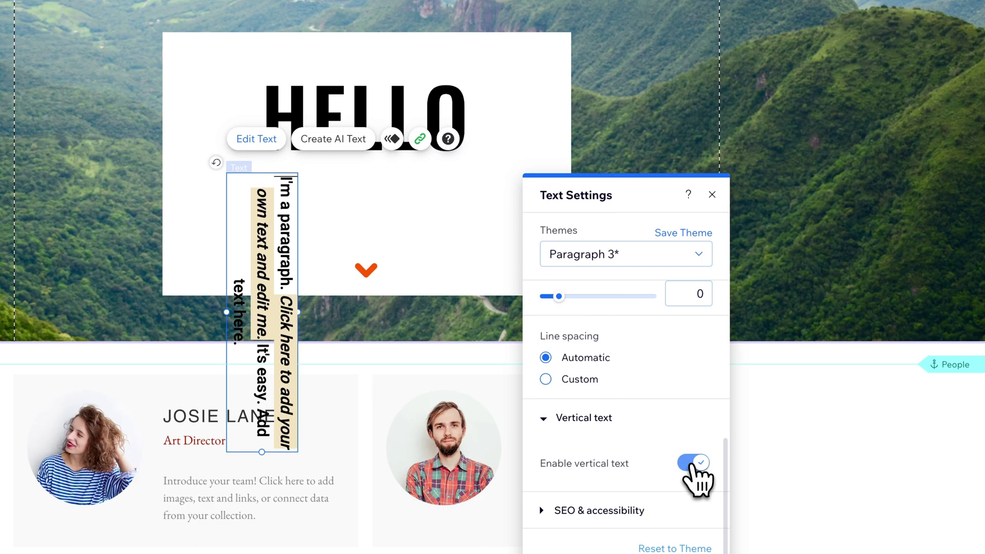
{"action": "left_click", "coordinate": [691, 463]}
{"action": "left_click", "coordinate": [546, 511]}
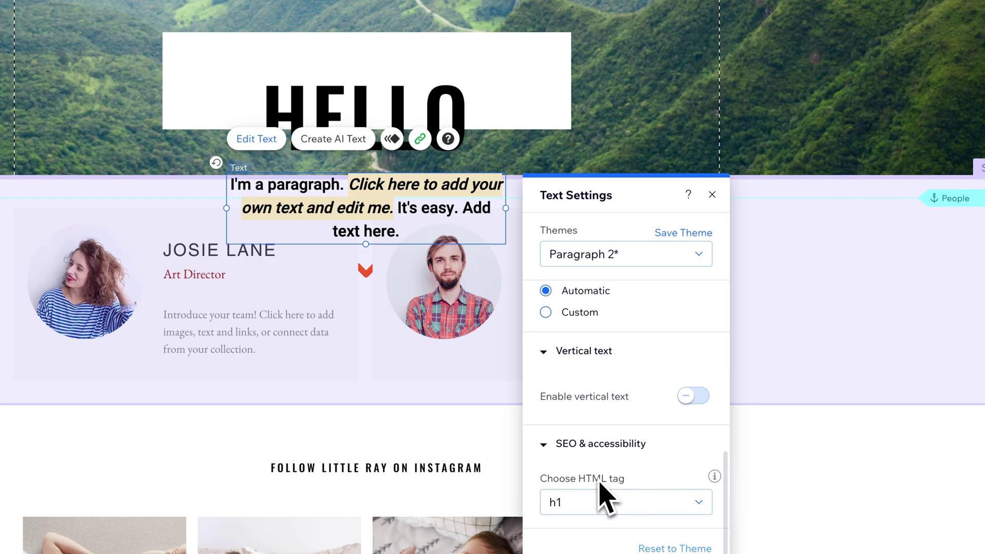
{"action": "left_click", "coordinate": [601, 500]}
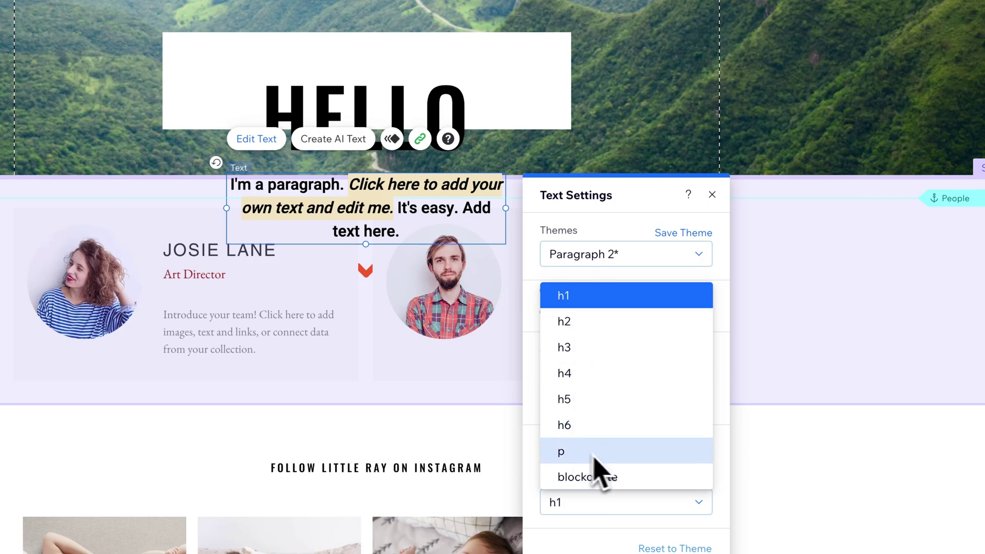
{"action": "left_click", "coordinate": [532, 302]}
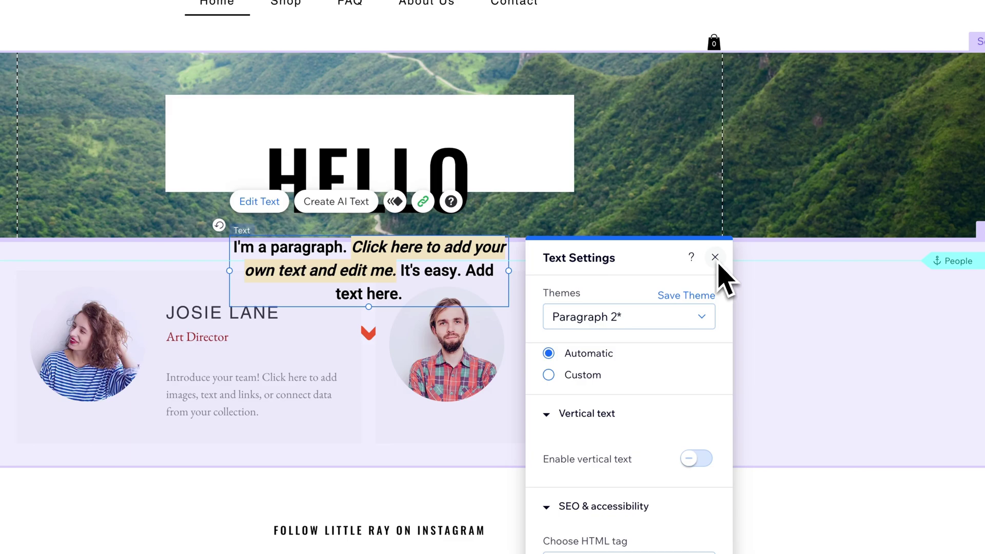
Close Text Settings, make the hero section taller and extend the HELLO box down
{"action": "scroll", "coordinate": [703, 418], "scroll_direction": "up", "scroll_amount": 5}
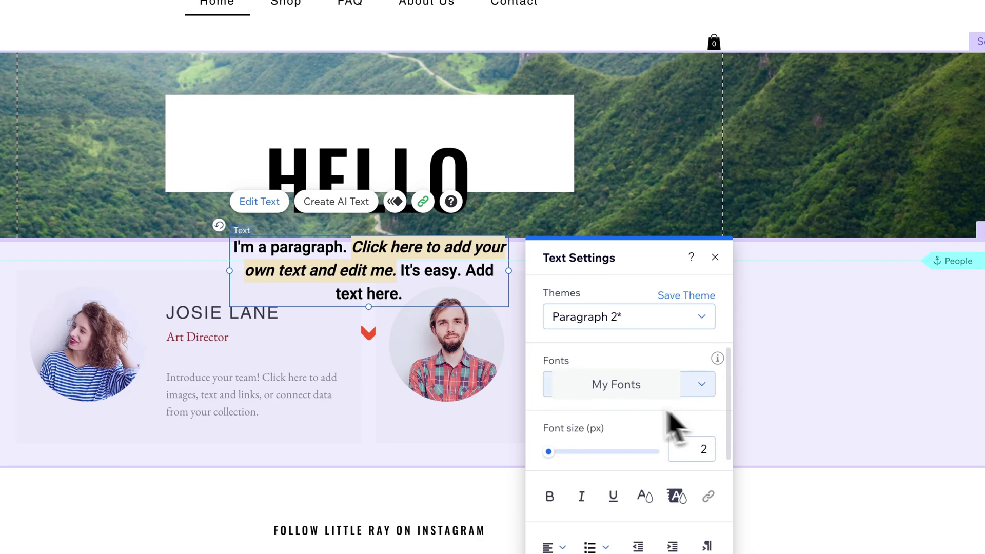
{"action": "left_click", "coordinate": [715, 257]}
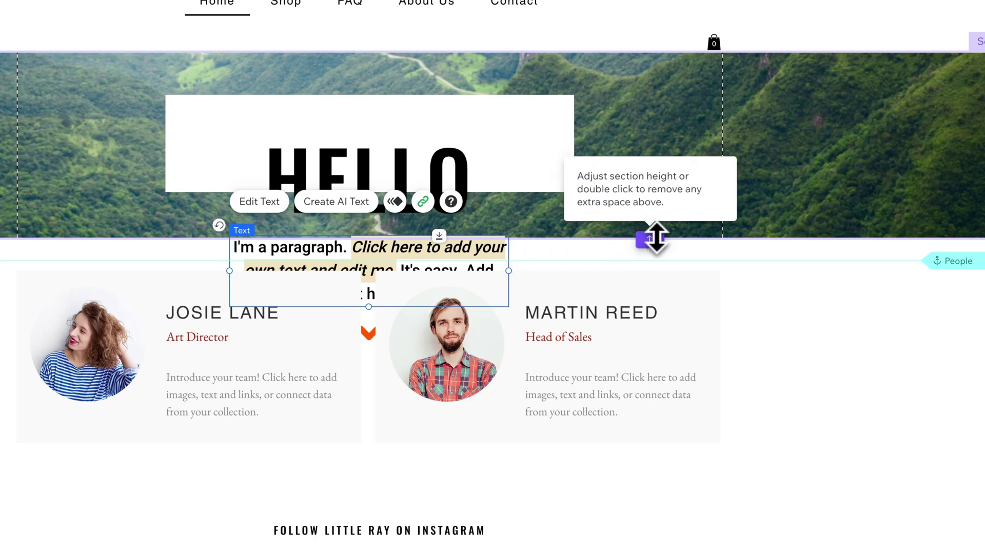
{"action": "left_click_drag", "start_coordinate": [656, 237], "coordinate": [650, 355]}
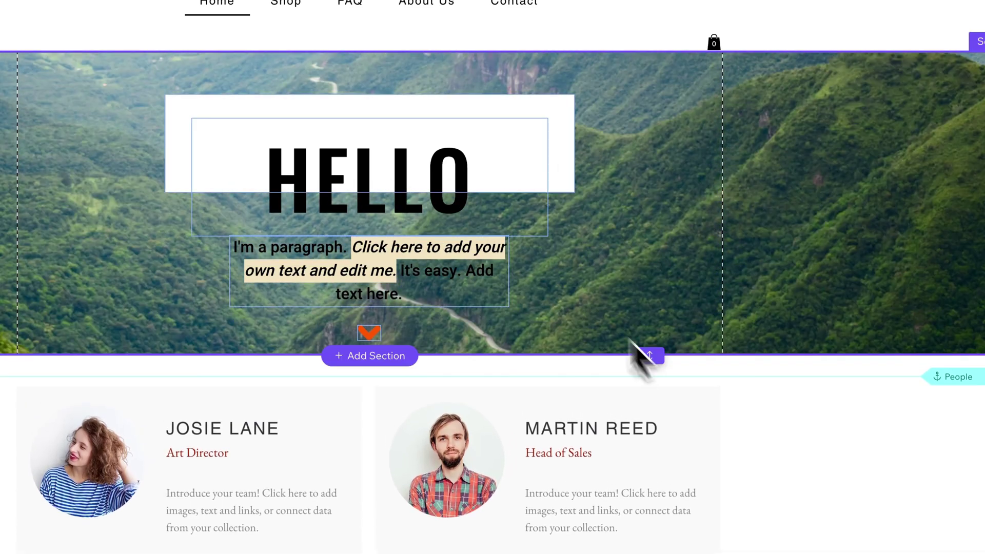
{"action": "left_click", "coordinate": [542, 146]}
{"action": "left_click_drag", "start_coordinate": [370, 193], "coordinate": [371, 324]}
Move the paragraph into the HELLO box and stretch the box and section below the arrow
{"action": "left_click", "coordinate": [378, 259]}
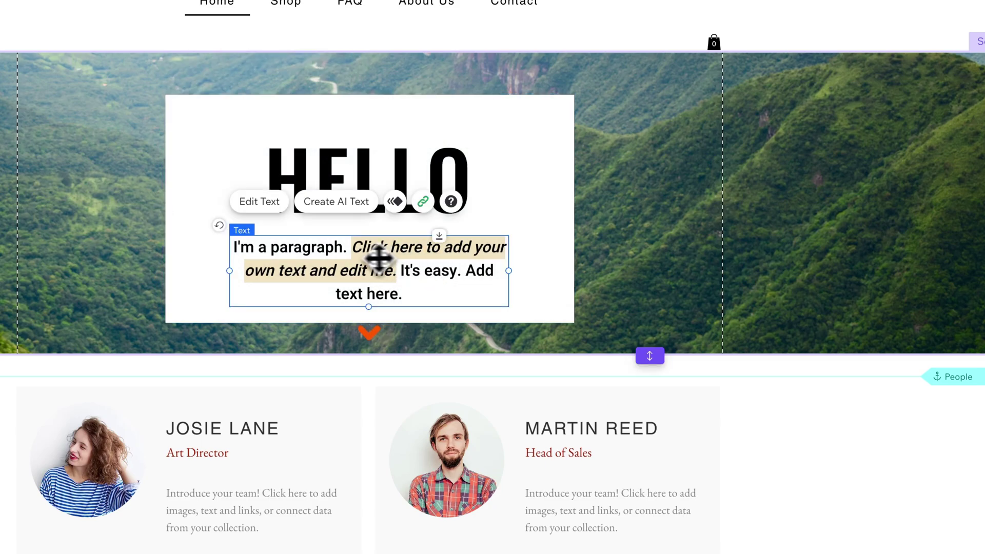
{"action": "mouse_move", "coordinate": [378, 260]}
{"action": "left_mouse_down"}
{"action": "mouse_move", "coordinate": [367, 226]}
{"action": "mouse_move", "coordinate": [384, 257]}
{"action": "left_mouse_up"}
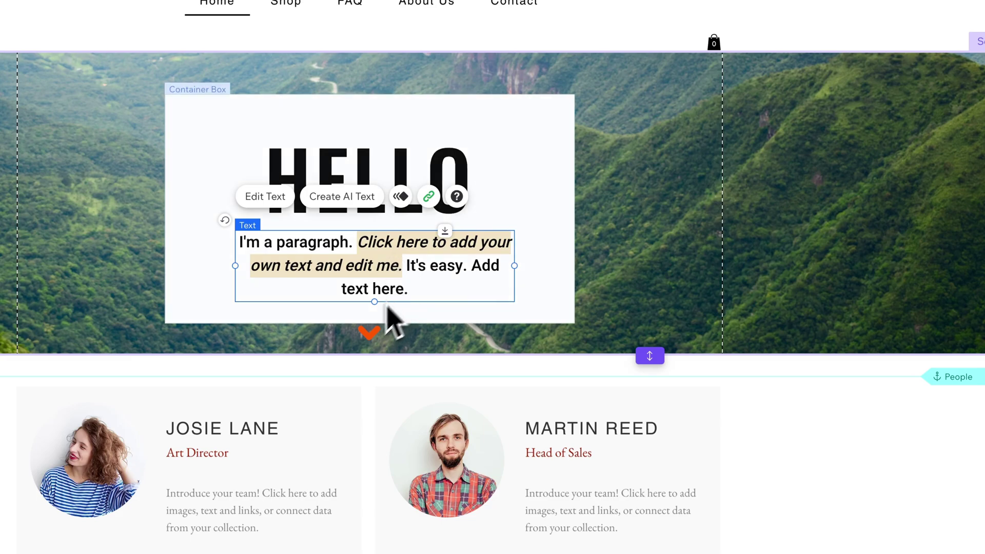
{"action": "left_click", "coordinate": [409, 321]}
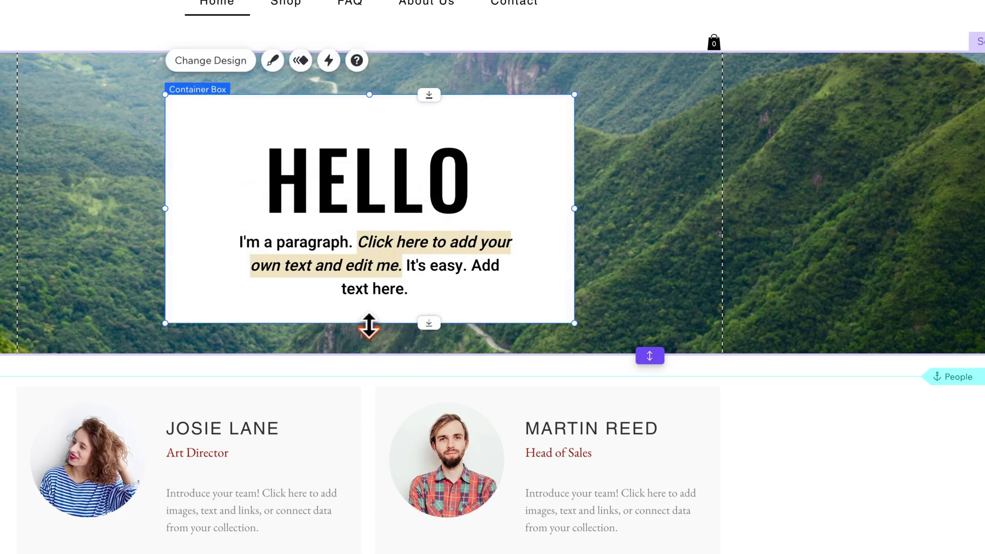
{"action": "mouse_move", "coordinate": [369, 325]}
{"action": "left_mouse_down"}
{"action": "mouse_move", "coordinate": [369, 354]}
{"action": "mouse_move", "coordinate": [370, 343]}
{"action": "left_mouse_up"}
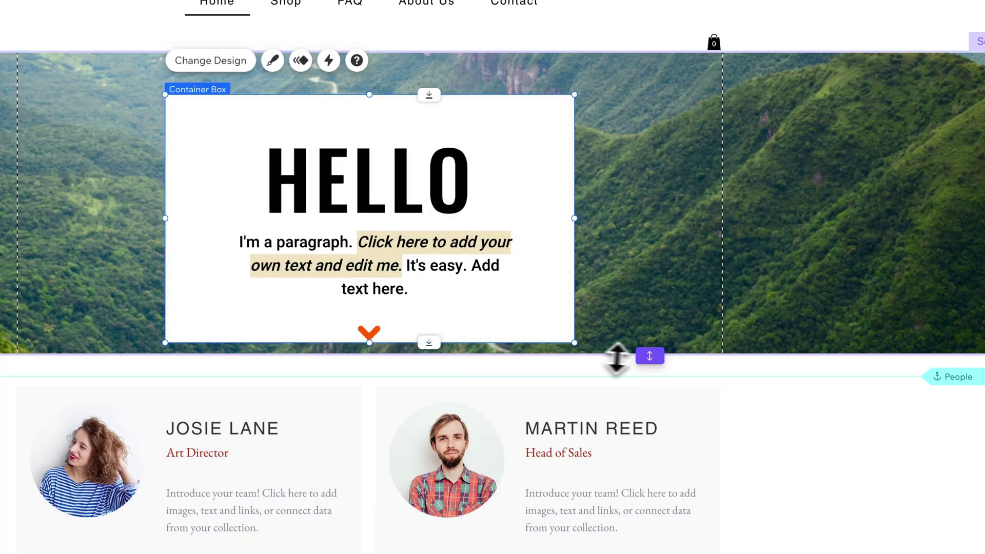
{"action": "left_click_drag", "start_coordinate": [649, 356], "coordinate": [650, 482]}
{"action": "left_click", "coordinate": [547, 317]}
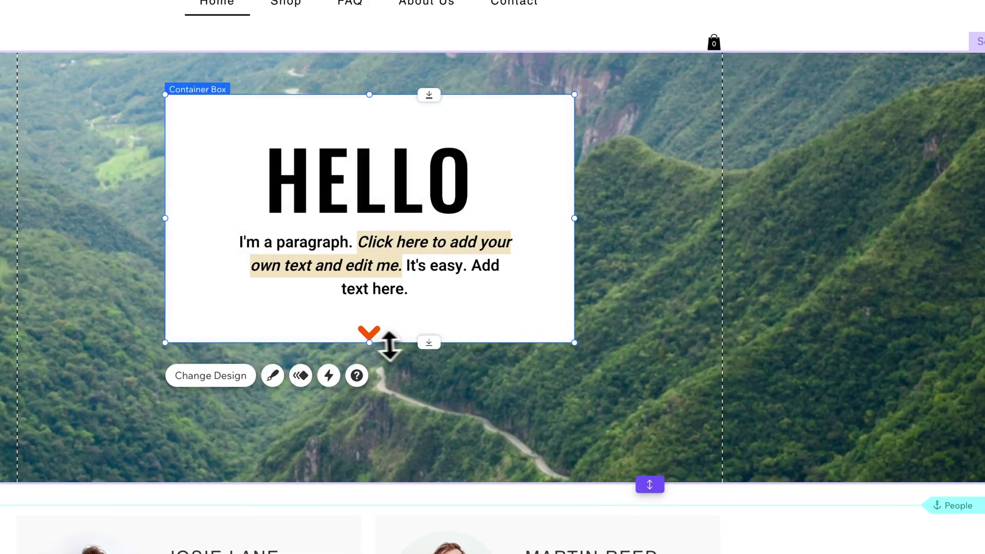
{"action": "left_click_drag", "start_coordinate": [370, 347], "coordinate": [376, 438]}
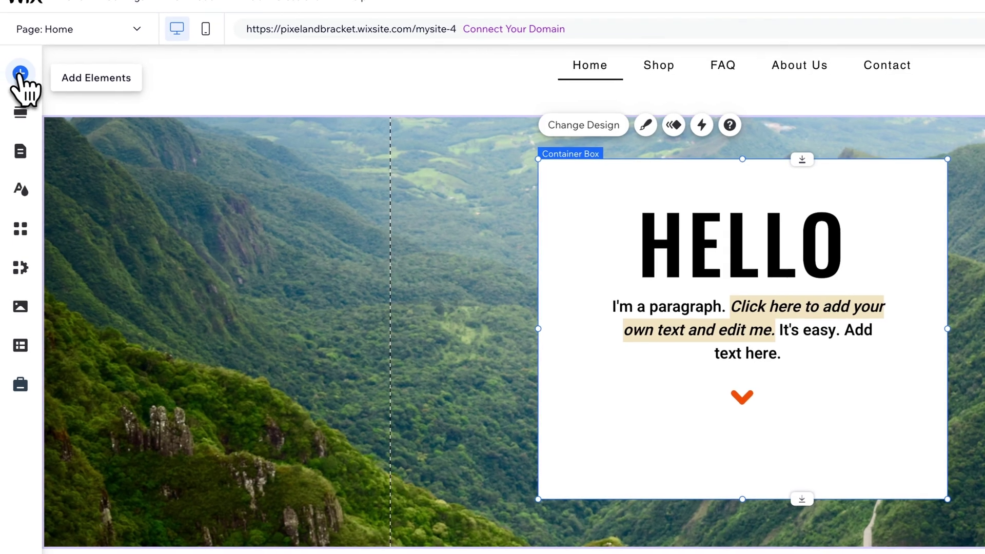
Drag the Cormorant Garamond paragraph from Add Elements > Text > Paragraphs into the HELLO box
{"action": "left_click", "coordinate": [21, 75]}
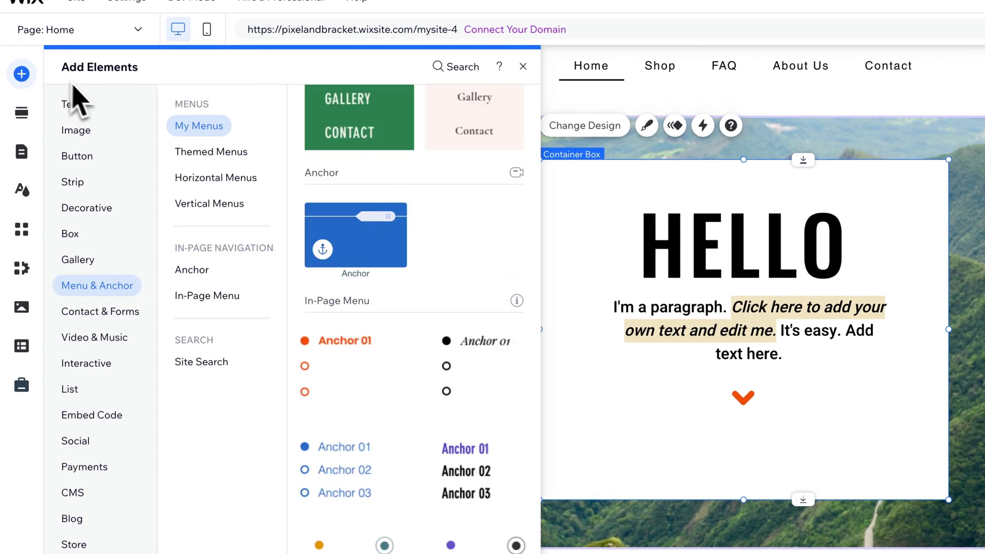
{"action": "left_click", "coordinate": [77, 104]}
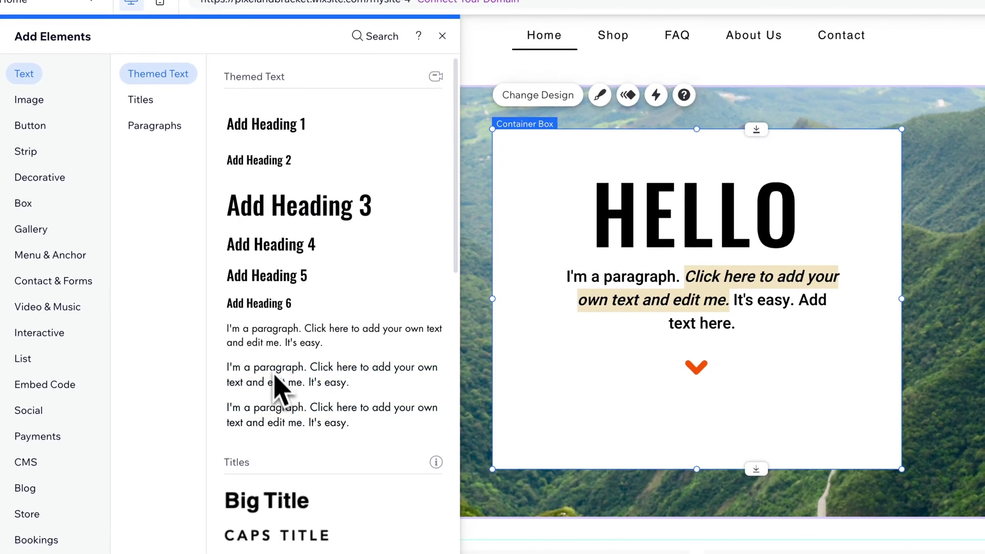
{"action": "left_click", "coordinate": [164, 131]}
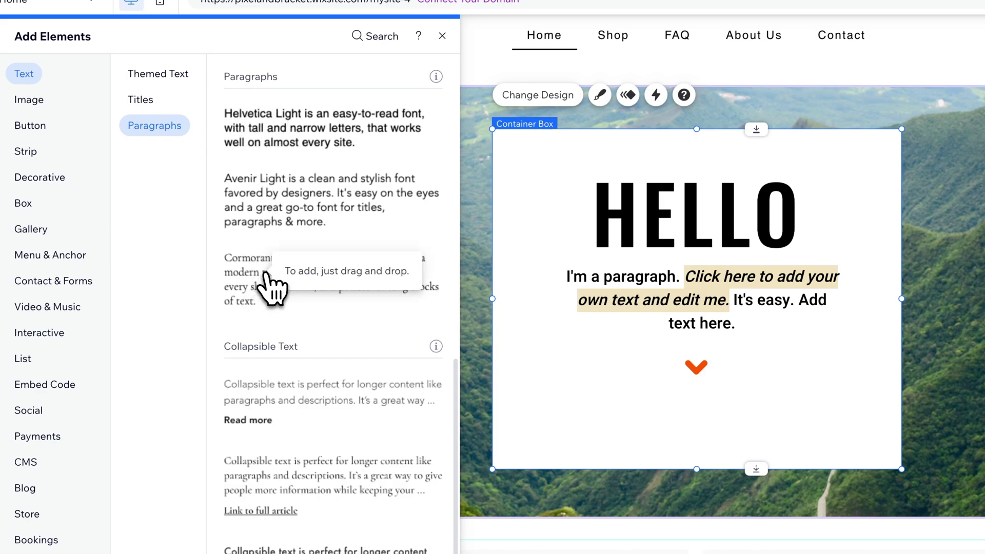
{"action": "left_click_drag", "start_coordinate": [267, 279], "coordinate": [626, 412]}
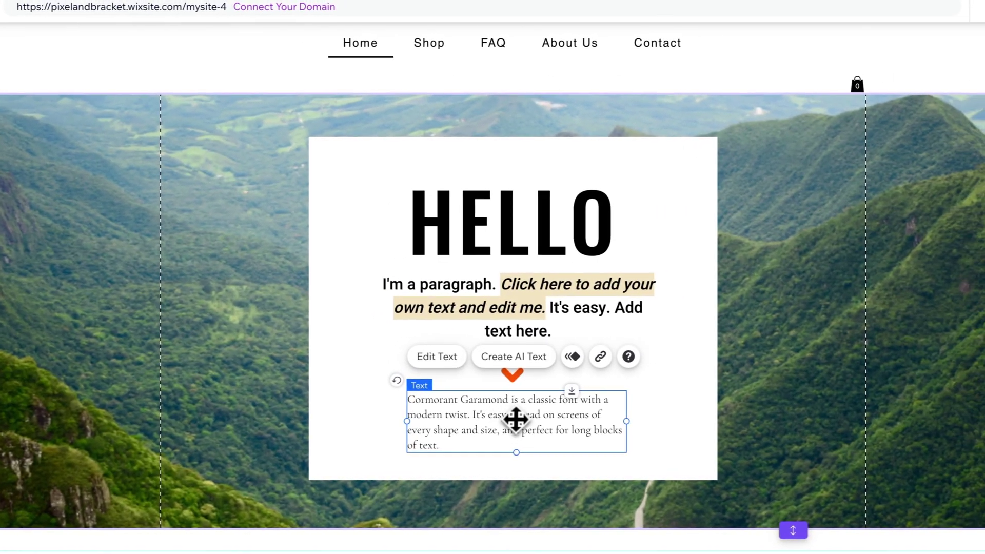
Position the 16 px Cormorant Garamond paragraph centred beneath the orange arrow
{"action": "left_click_drag", "start_coordinate": [501, 424], "coordinate": [545, 439]}
{"action": "double_click", "coordinate": [480, 430]}
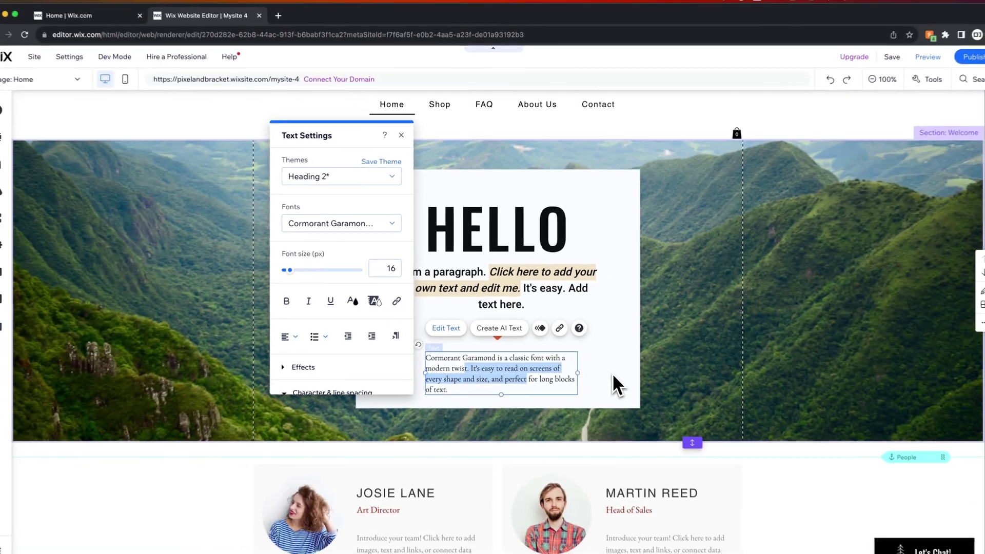
{"action": "left_click", "coordinate": [670, 429]}
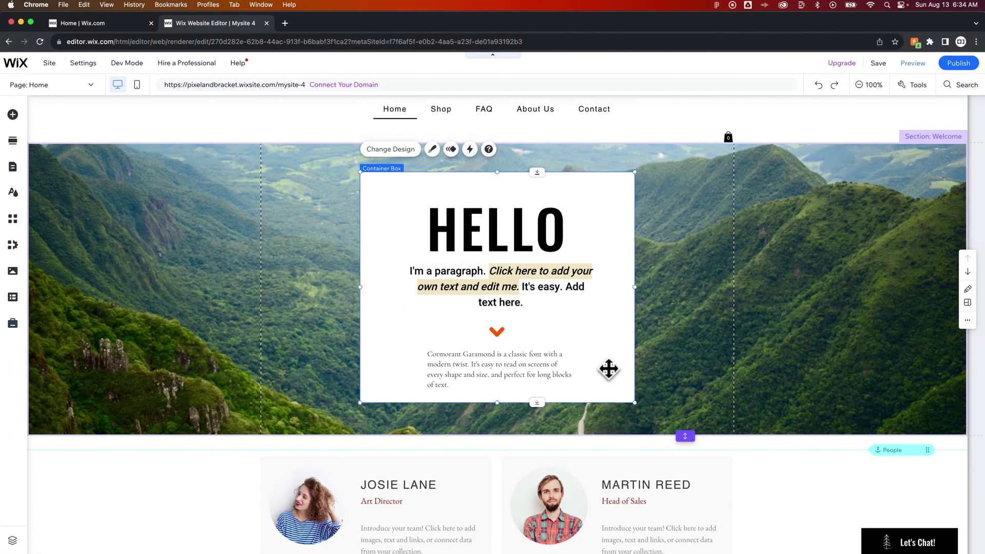